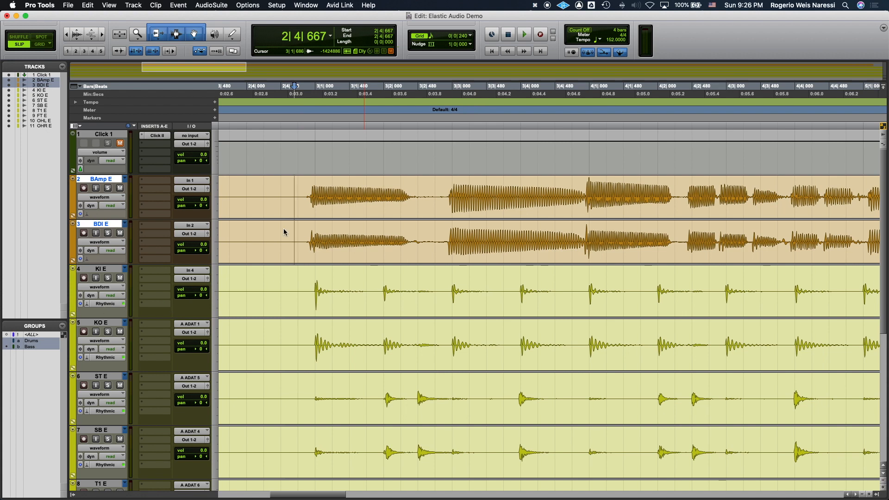
Step: Split the BAmp E and BDI E clips just before the bar 3 note and shift the remainder slightly later onto the kick
{"action": "left_click", "coordinate": [314, 189]}
{"action": "key", "text": "t"}
{"action": "left_click", "coordinate": [518, 180]}
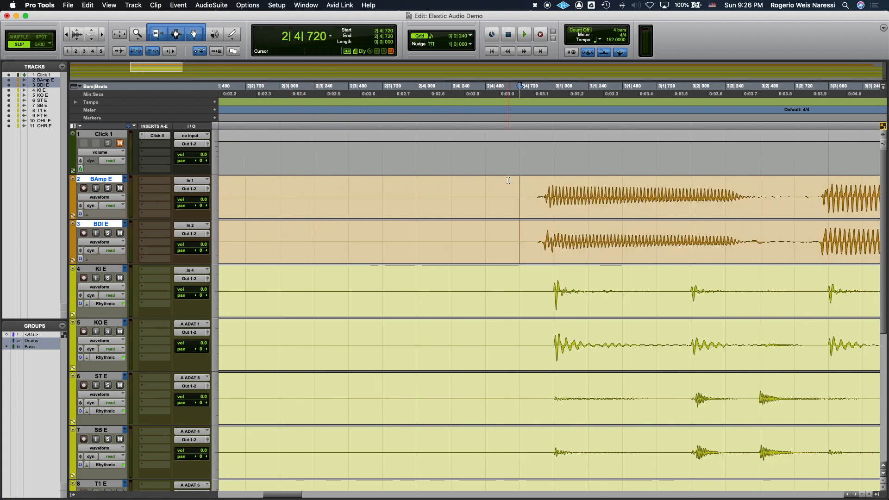
{"action": "scroll", "coordinate": [507, 179], "scroll_direction": "right", "scroll_amount": 5}
{"action": "left_click", "coordinate": [88, 269]}
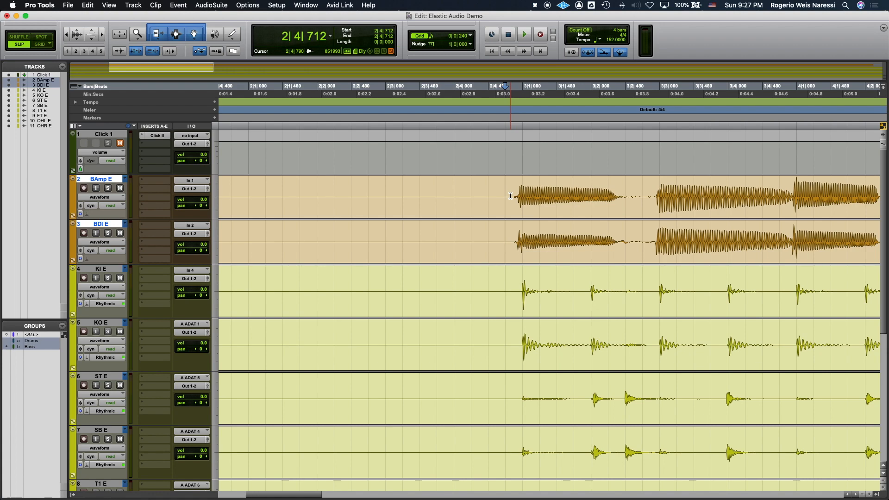
{"action": "key", "text": "t"}
{"action": "key", "text": "t"}
{"action": "key", "text": "r"}
{"action": "key", "text": "super+e"}
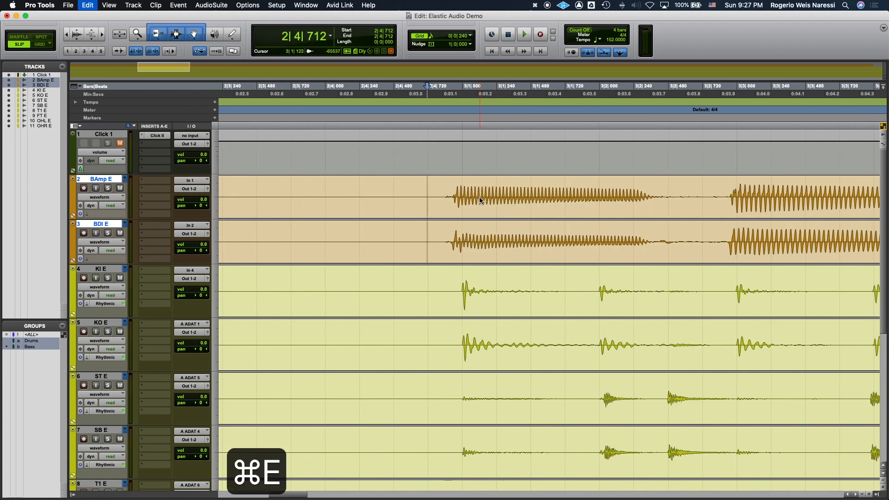
{"action": "left_click_drag", "start_coordinate": [474, 209], "coordinate": [480, 208]}
{"action": "scroll", "coordinate": [480, 209], "scroll_direction": "right", "scroll_amount": 6}
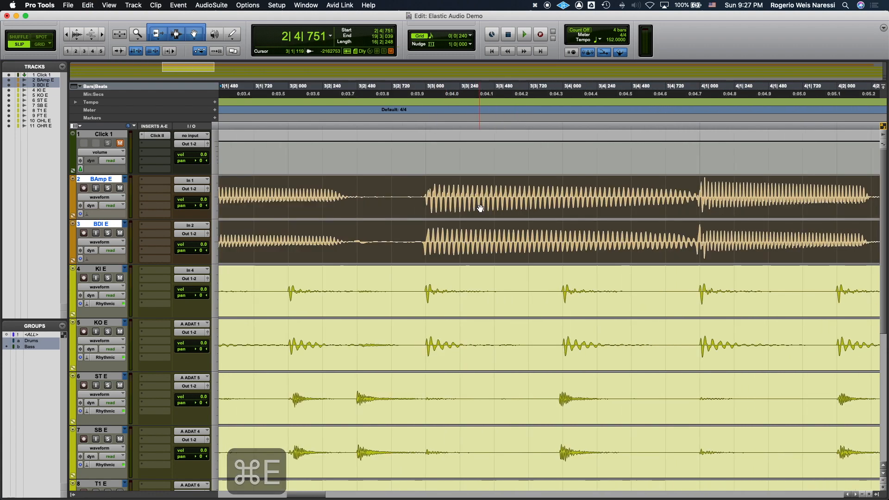
Step: Split both bass clips just before the note at bar 4 beat 3 and shift the remainder later to match the kick
{"action": "left_click", "coordinate": [420, 186]}
{"action": "scroll", "coordinate": [420, 186], "scroll_direction": "right", "scroll_amount": 10}
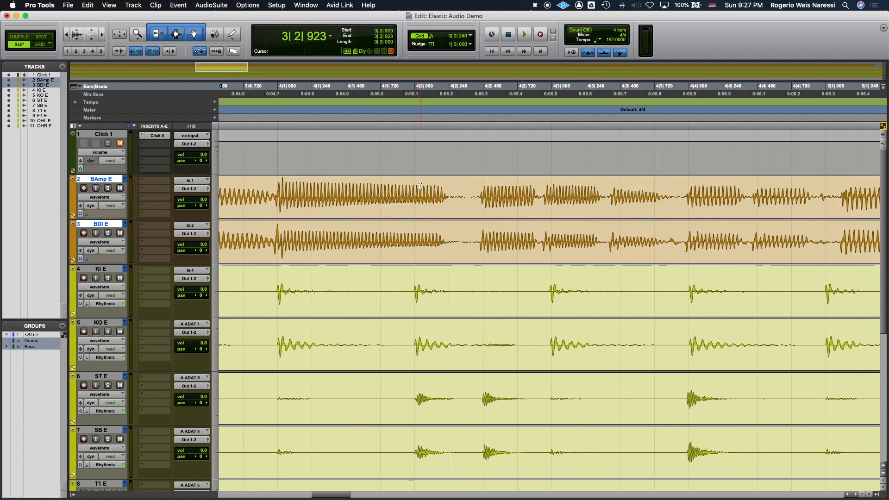
{"action": "scroll", "coordinate": [409, 188], "scroll_direction": "left", "scroll_amount": 2}
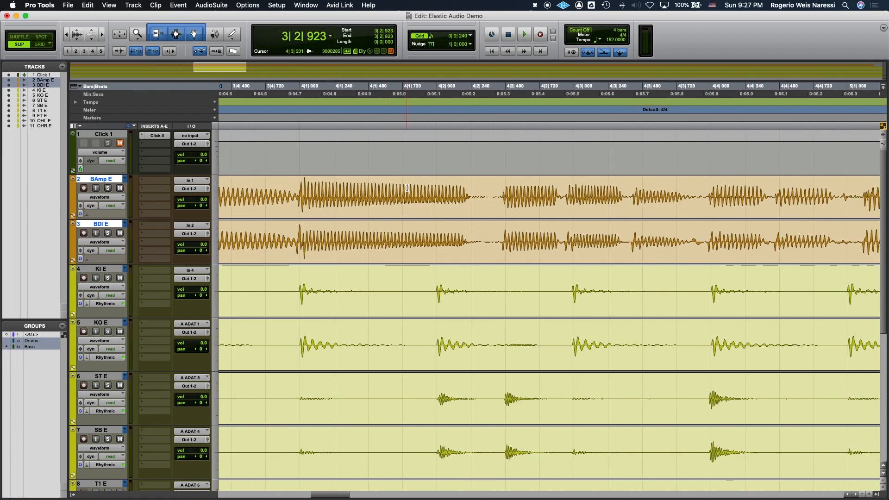
{"action": "scroll", "coordinate": [407, 188], "scroll_direction": "right", "scroll_amount": 15}
{"action": "left_click", "coordinate": [385, 185]}
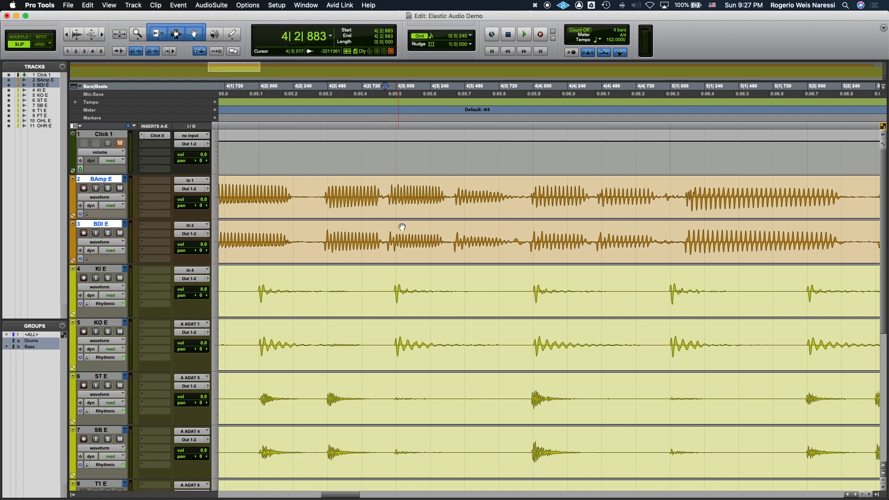
{"action": "key", "text": "super+e"}
{"action": "left_click", "coordinate": [442, 242]}
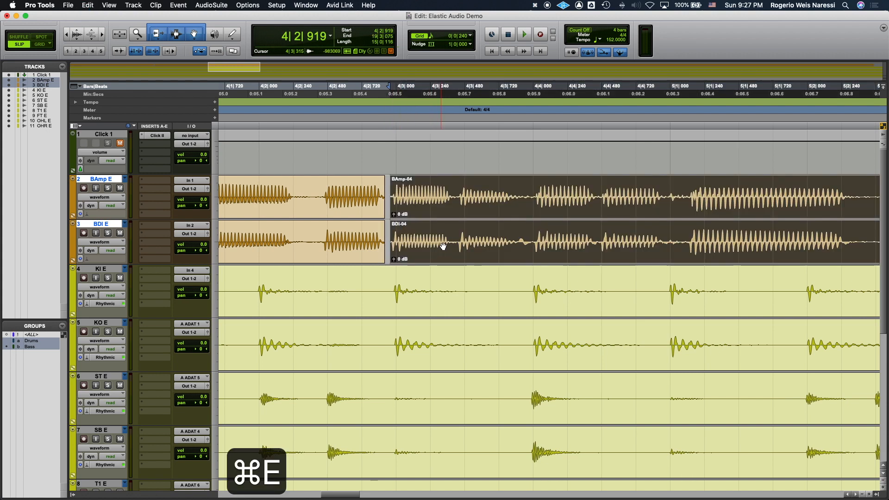
Step: Split the bass before the next two notes, around 4|3|480 and bar 4 beat 4, and shift each remainder into time with the drums
{"action": "left_click", "coordinate": [455, 186]}
{"action": "key", "text": "super+e"}
{"action": "left_click_drag", "start_coordinate": [498, 252], "coordinate": [500, 253]}
{"action": "left_click", "coordinate": [533, 191]}
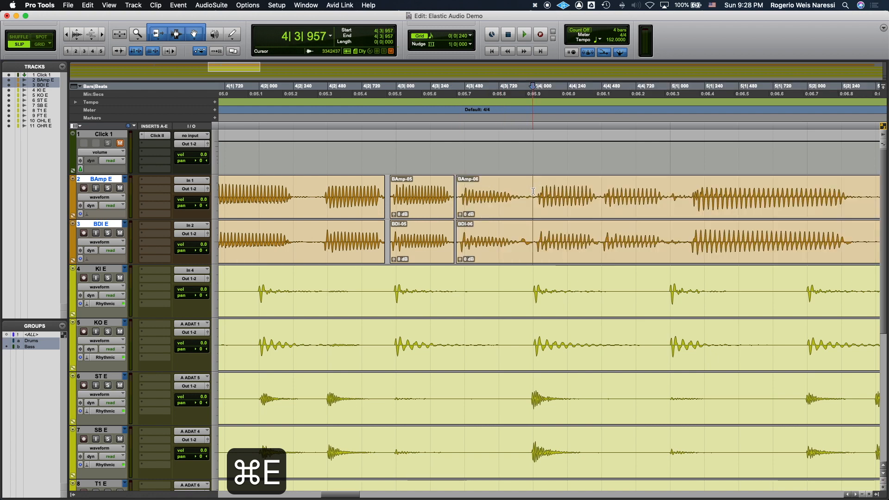
{"action": "key", "text": "super+e"}
{"action": "left_click_drag", "start_coordinate": [567, 246], "coordinate": [562, 248]}
Step: Split both bass clips just before the bar 5 note and move the remainder earlier towards the downbeat
{"action": "left_click", "coordinate": [676, 189]}
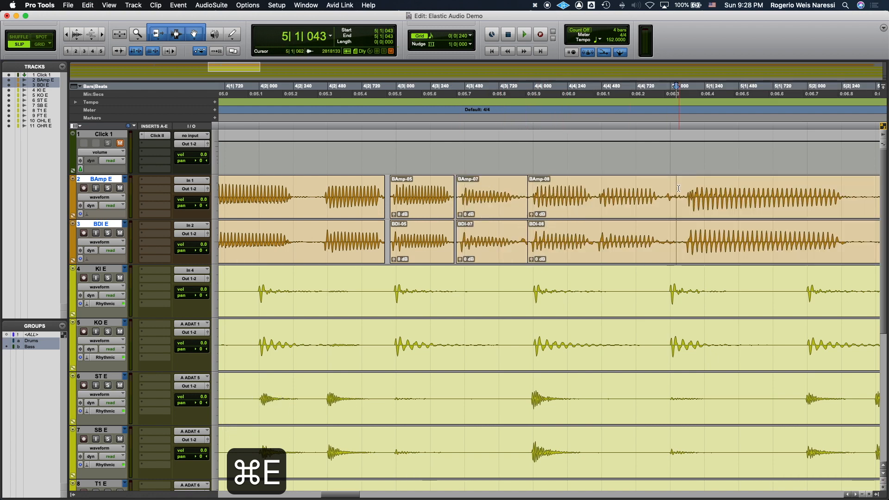
{"action": "key", "text": "super+e"}
{"action": "left_click_drag", "start_coordinate": [700, 243], "coordinate": [694, 247]}
{"action": "scroll", "coordinate": [703, 206], "scroll_direction": "right", "scroll_amount": 1}
{"action": "key", "text": "r"}
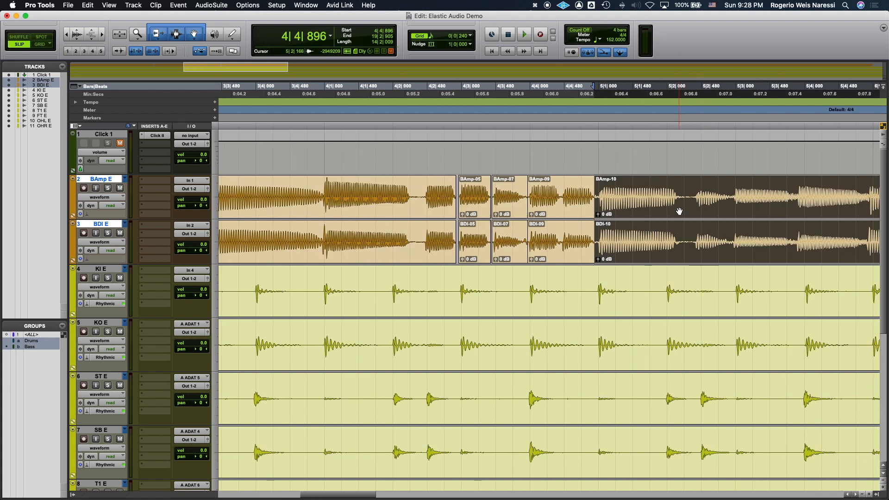
Step: Select the edited bass from before bar 3 to just past 5|1 and smooth it in Beat Detective with Edit Smoothing, Fill And Crossfade
{"action": "scroll", "coordinate": [678, 214], "scroll_direction": "left", "scroll_amount": 4}
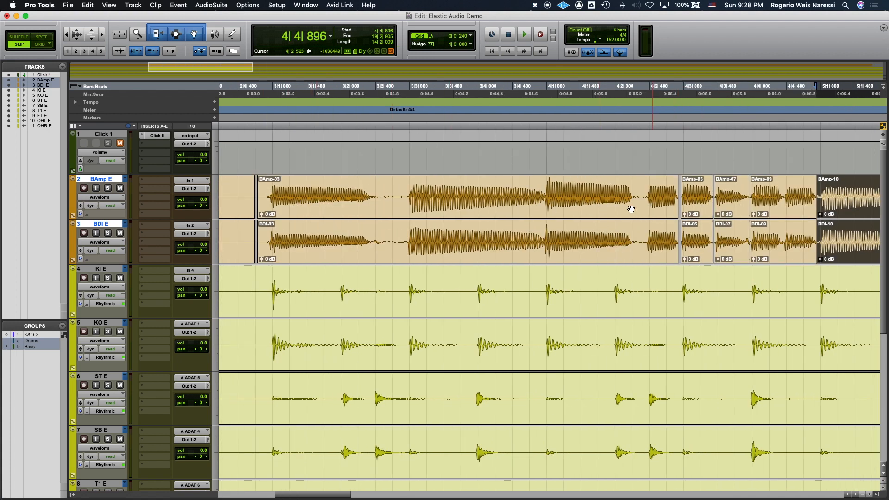
{"action": "left_click", "coordinate": [785, 183]}
{"action": "left_click_drag", "start_coordinate": [836, 187], "coordinate": [241, 199]}
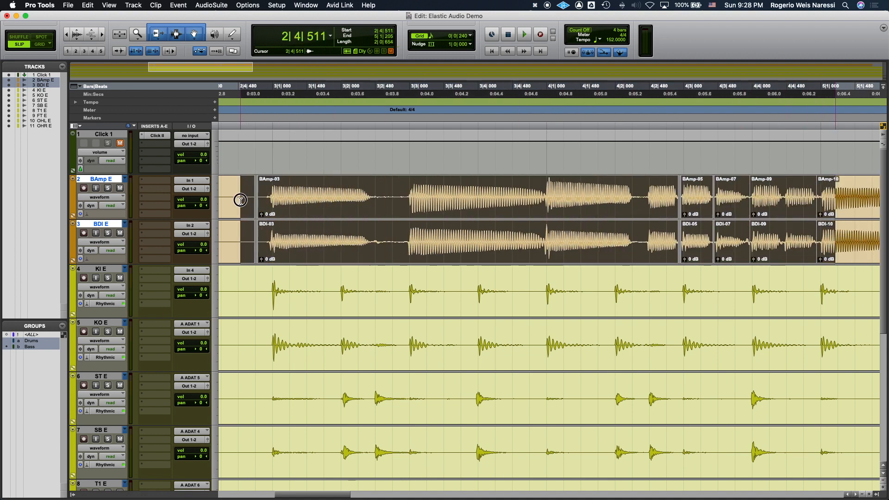
{"action": "key", "text": "super+8"}
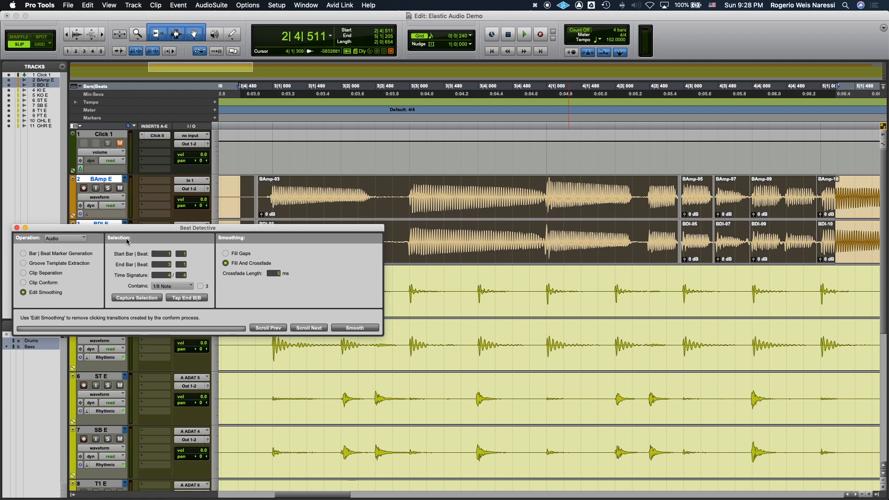
{"action": "left_click_drag", "start_coordinate": [126, 229], "coordinate": [315, 185]}
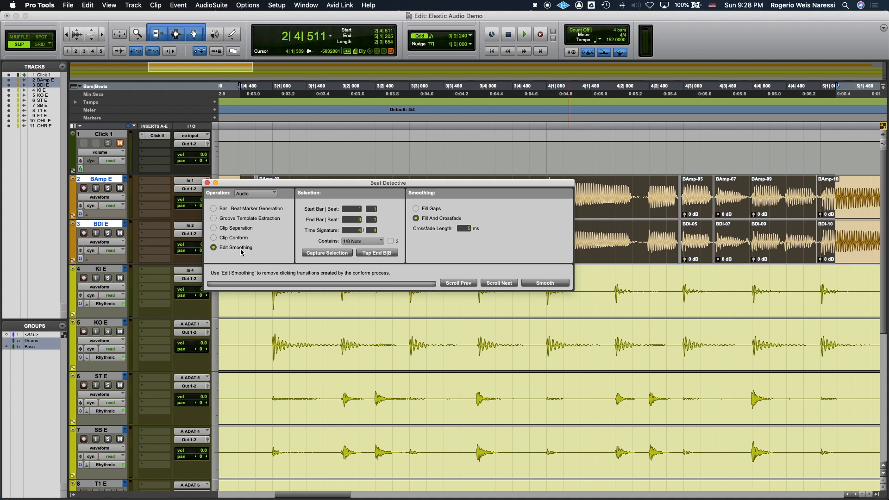
{"action": "left_click", "coordinate": [544, 283]}
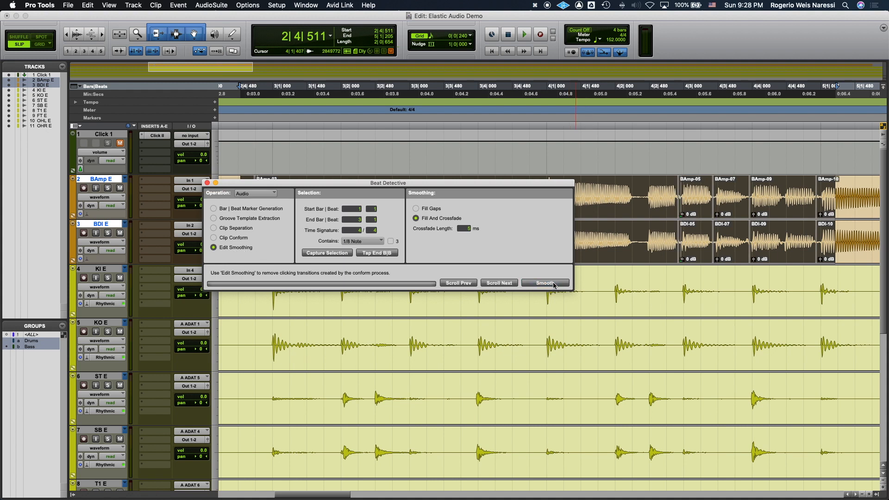
Step: Uncover the bass tracks and examine the filled gaps and crossfades between the edited clips up close
{"action": "left_click_drag", "start_coordinate": [506, 186], "coordinate": [542, 342]}
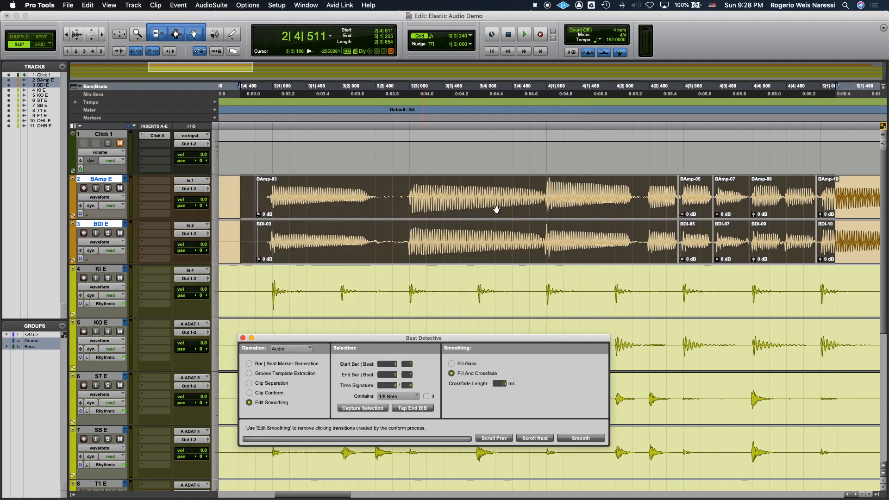
{"action": "left_click", "coordinate": [392, 194]}
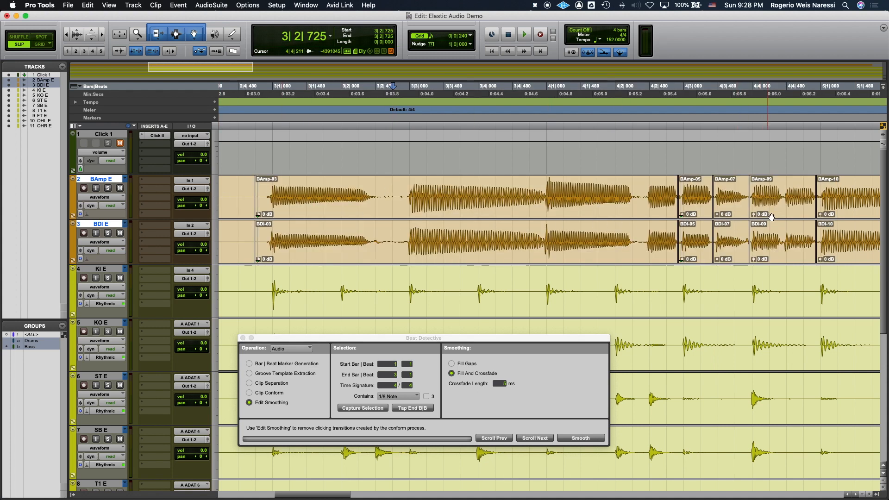
{"action": "left_click", "coordinate": [696, 208]}
{"action": "key", "text": "t"}
{"action": "key", "text": "t"}
{"action": "key", "text": "t"}
{"action": "left_click", "coordinate": [267, 192]}
{"action": "key", "text": "r"}
{"action": "key", "text": "r"}
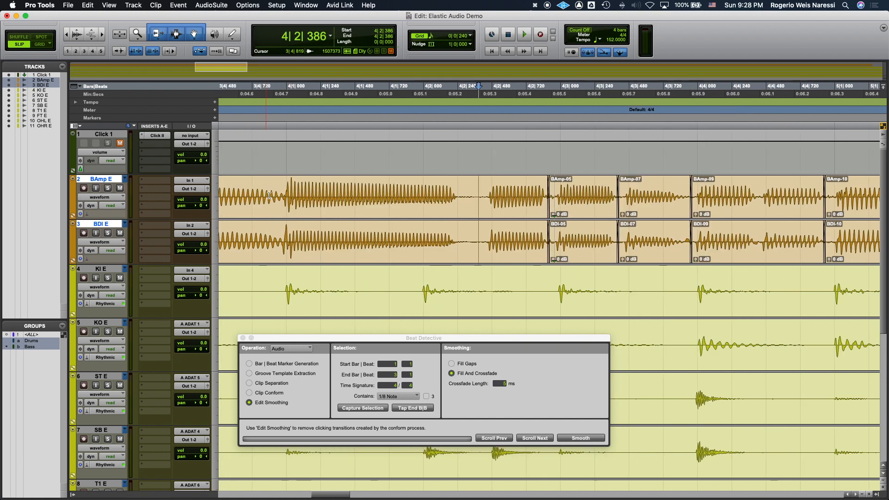
{"action": "key", "text": "r"}
{"action": "key", "text": "r"}
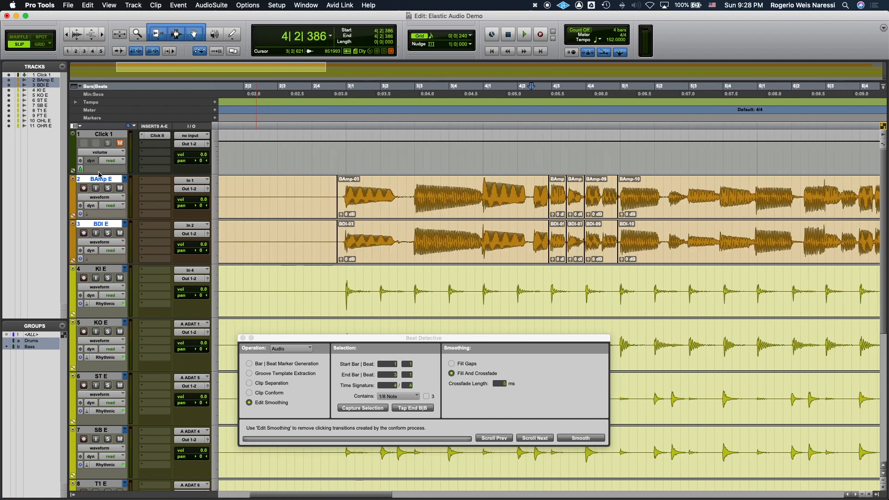
Step: Solo the BAmp E and BDI E tracks and play back the edited bass from just before bar 3
{"action": "left_click", "coordinate": [108, 188]}
{"action": "left_click", "coordinate": [326, 154]}
{"action": "key", "text": "space"}
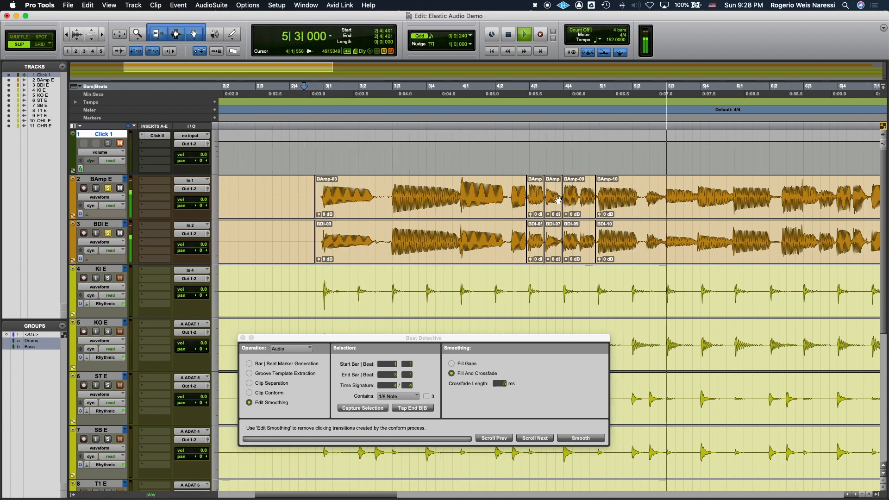
{"action": "key", "text": "space"}
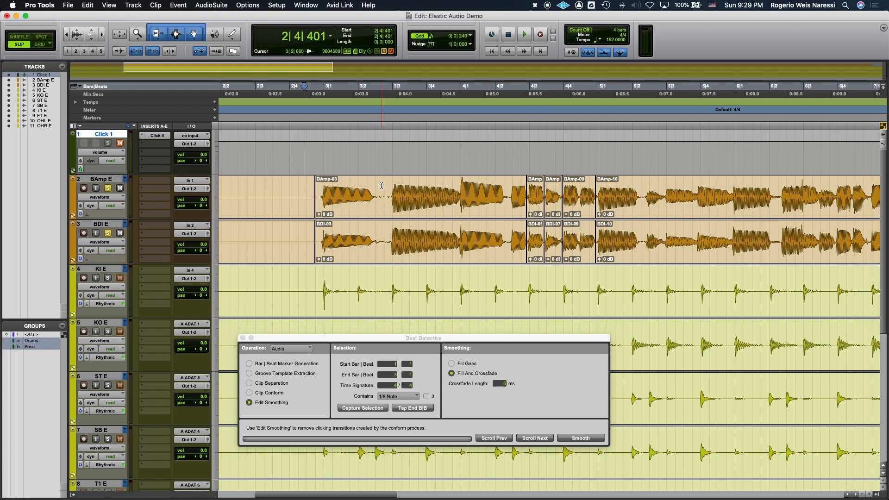
Step: Undo the smoothing and all the manual splits and moves on the BAmp E and BDI E clips
{"action": "key", "text": "super+z"}
{"action": "key", "text": "super+z"}
{"action": "key", "text": "super+z"}
{"action": "key", "text": "super+z"}
{"action": "key", "text": "super+z"}
{"action": "key", "text": "super+z"}
{"action": "key", "text": "super+z"}
{"action": "key", "text": "super+z"}
{"action": "key", "text": "super+z"}
{"action": "key", "text": "super+z"}
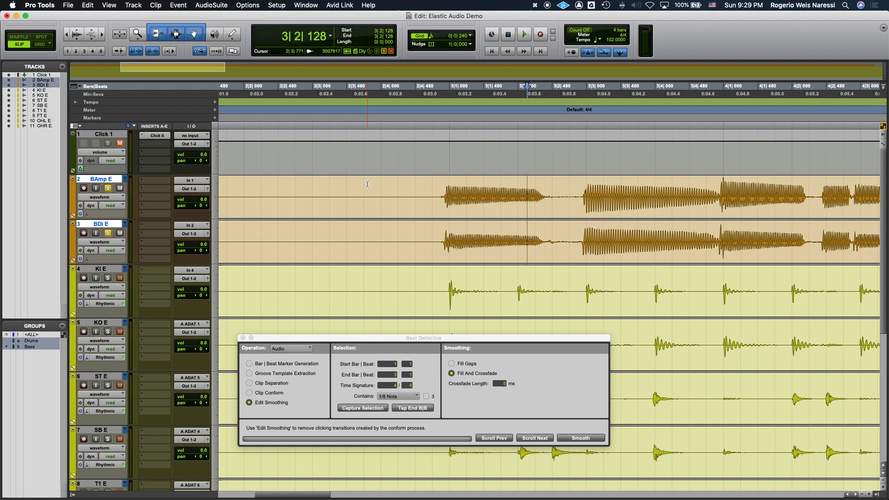
{"action": "scroll", "coordinate": [368, 184], "scroll_direction": "right", "scroll_amount": 1}
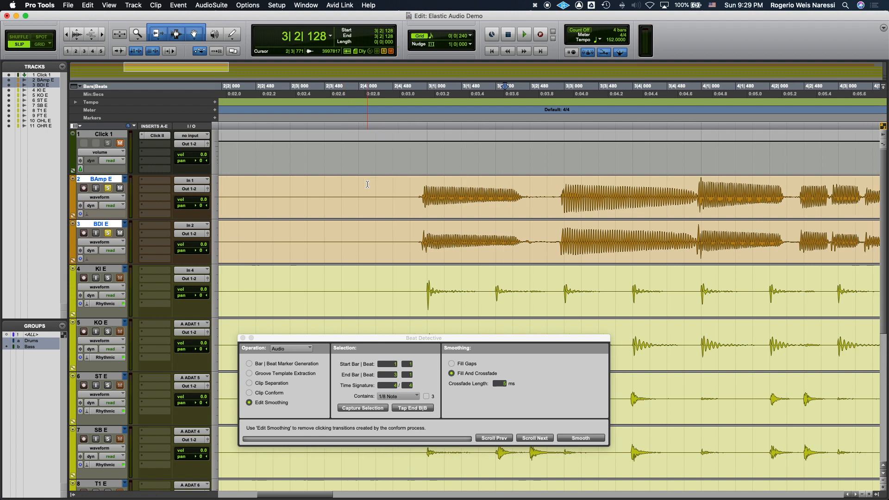
{"action": "scroll", "coordinate": [368, 184], "scroll_direction": "right", "scroll_amount": 2}
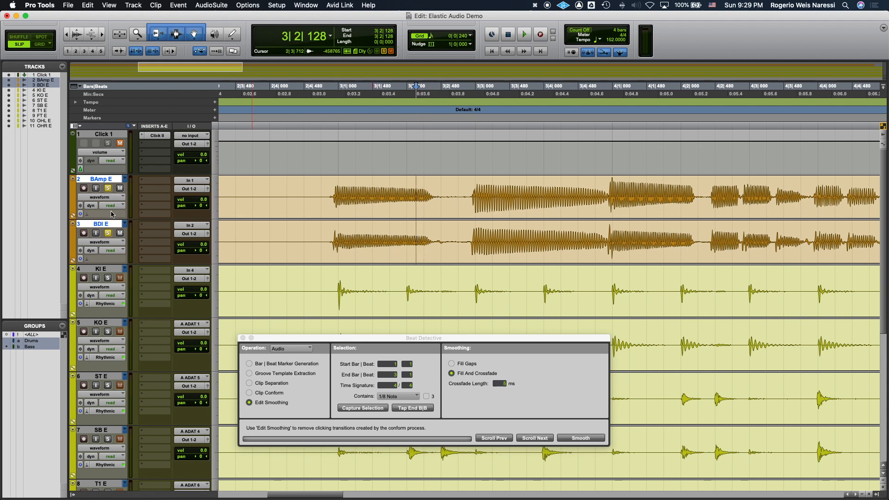
Step: Enable Rhythmic Elastic Audio on the BAmp E and BDI E tracks and switch their track view to warp
{"action": "left_click", "coordinate": [114, 213]}
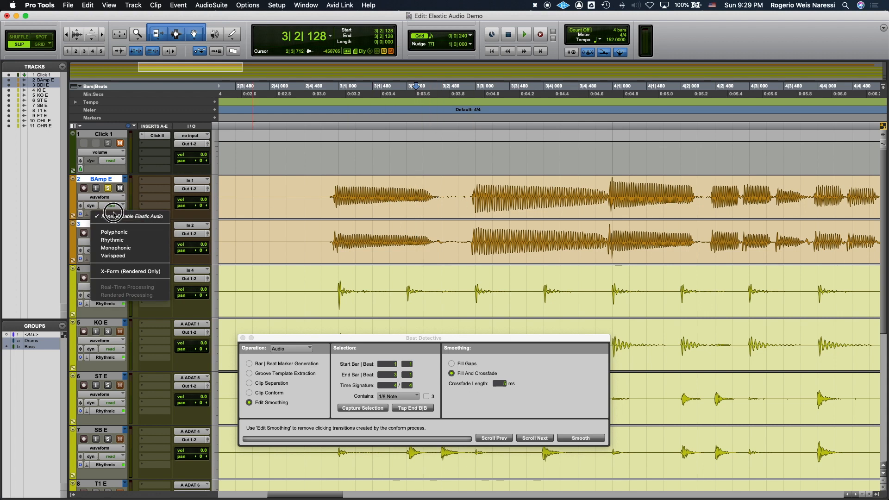
{"action": "left_click", "coordinate": [126, 238]}
{"action": "left_click", "coordinate": [114, 213]}
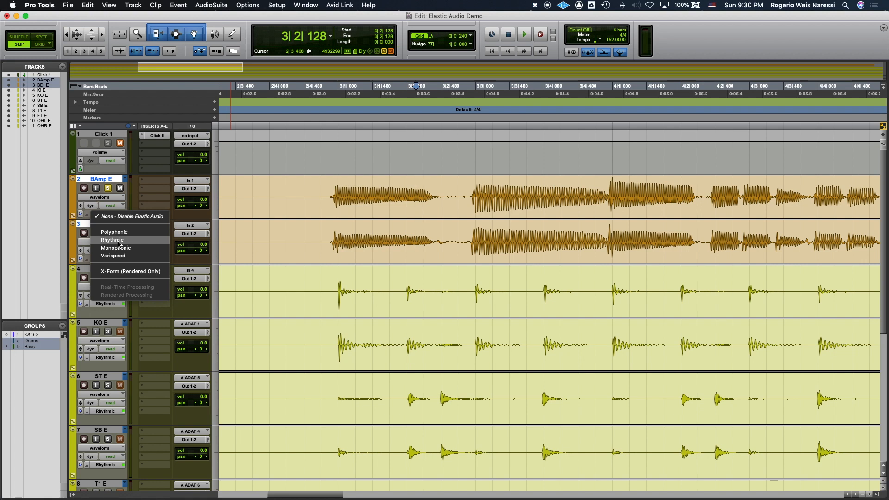
{"action": "left_click", "coordinate": [118, 241]}
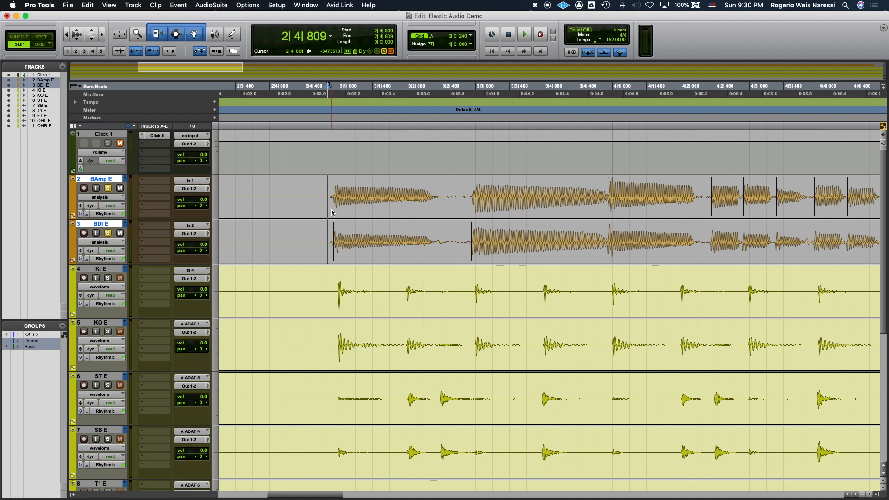
{"action": "left_click", "coordinate": [108, 197]}
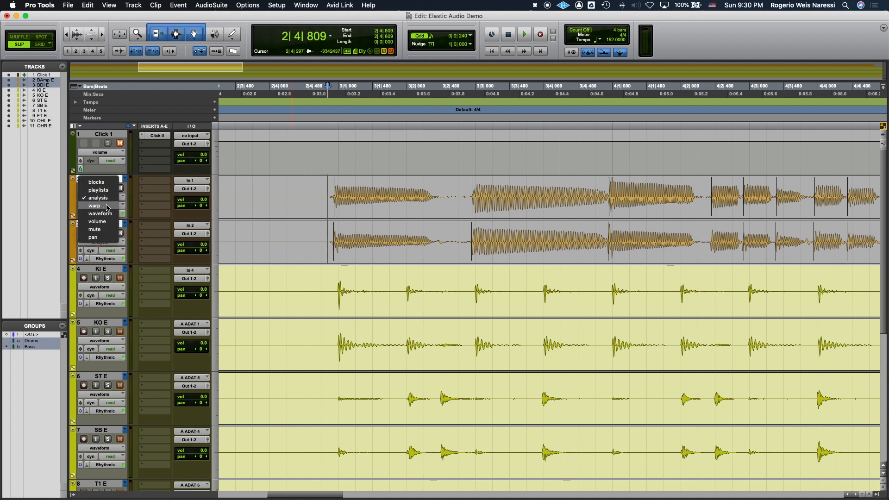
{"action": "left_click", "coordinate": [98, 206]}
Step: Warp the first bass note later onto the bar 3 kick and add a warp marker on the note at bar 3 beat 3
{"action": "key", "text": "r"}
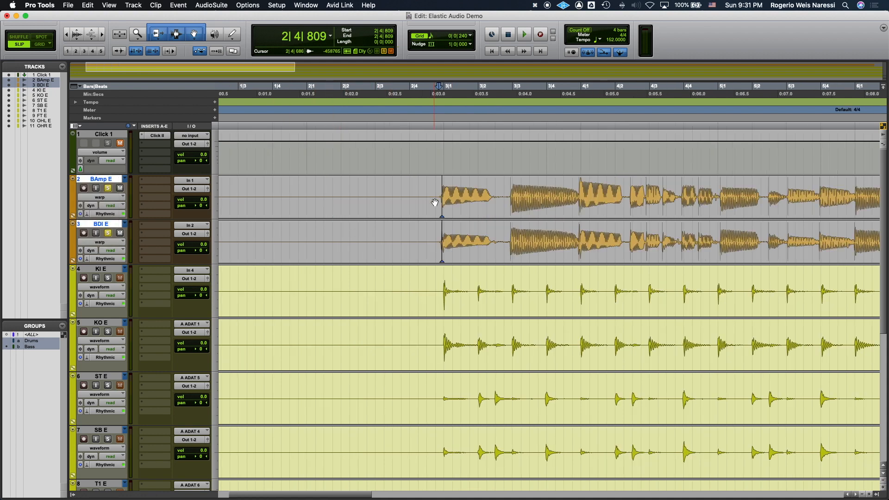
{"action": "scroll", "coordinate": [434, 202], "scroll_direction": "right", "scroll_amount": 10}
{"action": "scroll", "coordinate": [435, 203], "scroll_direction": "right", "scroll_amount": 5}
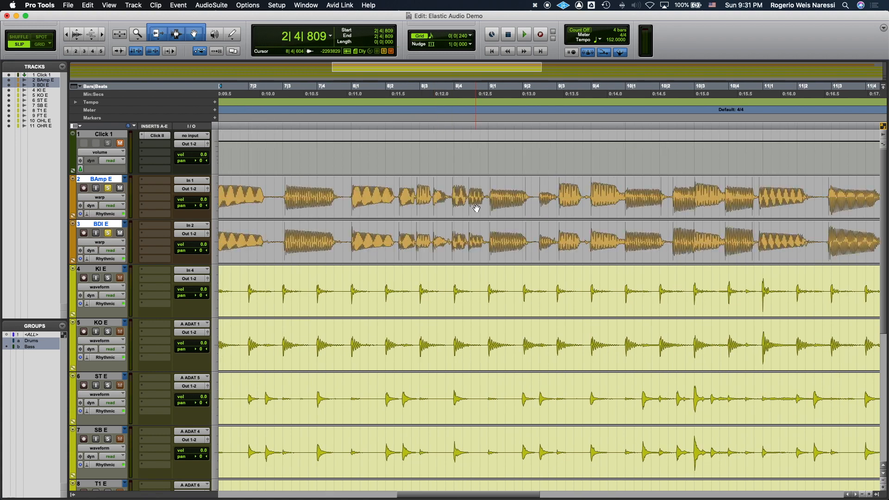
{"action": "scroll", "coordinate": [489, 210], "scroll_direction": "right", "scroll_amount": 20}
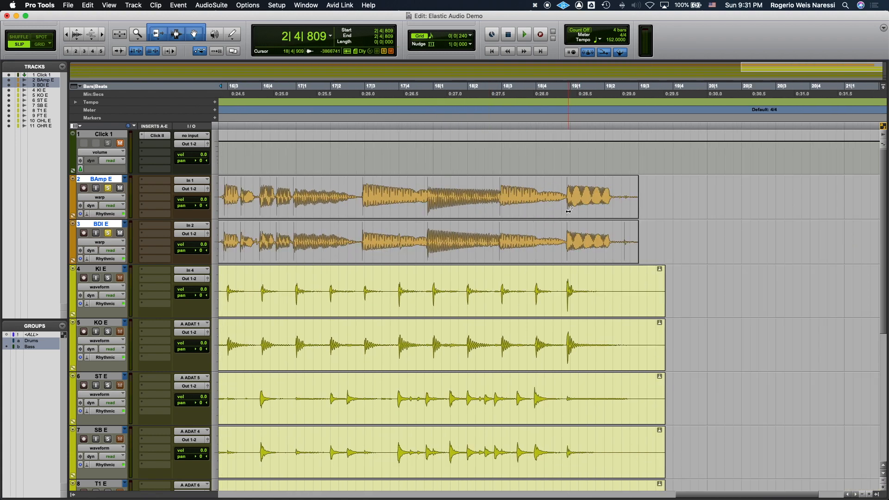
{"action": "scroll", "coordinate": [569, 211], "scroll_direction": "left", "scroll_amount": 20}
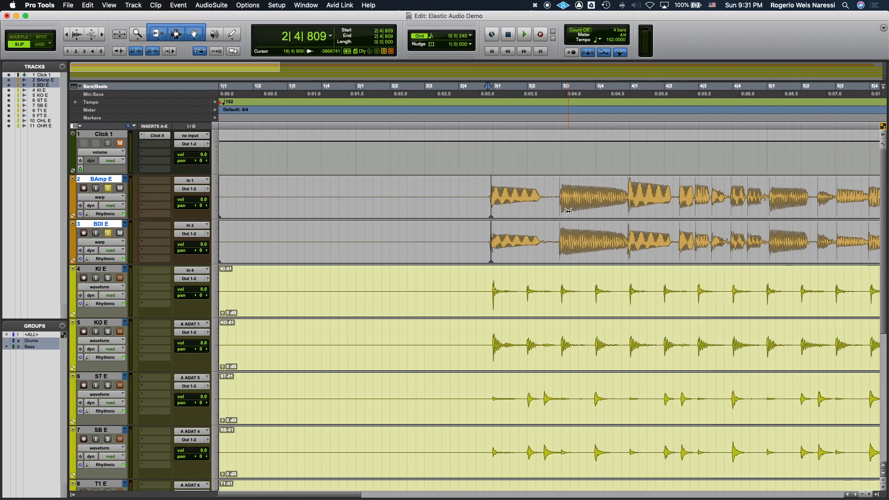
{"action": "left_click", "coordinate": [542, 211]}
{"action": "key", "text": "t"}
{"action": "key", "text": "t"}
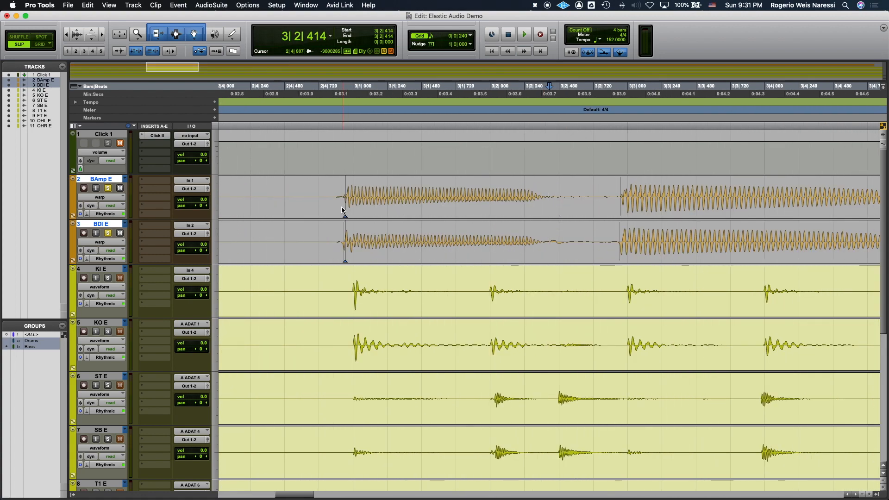
{"action": "left_click_drag", "start_coordinate": [343, 209], "coordinate": [352, 215]}
{"action": "double_click", "coordinate": [628, 208]}
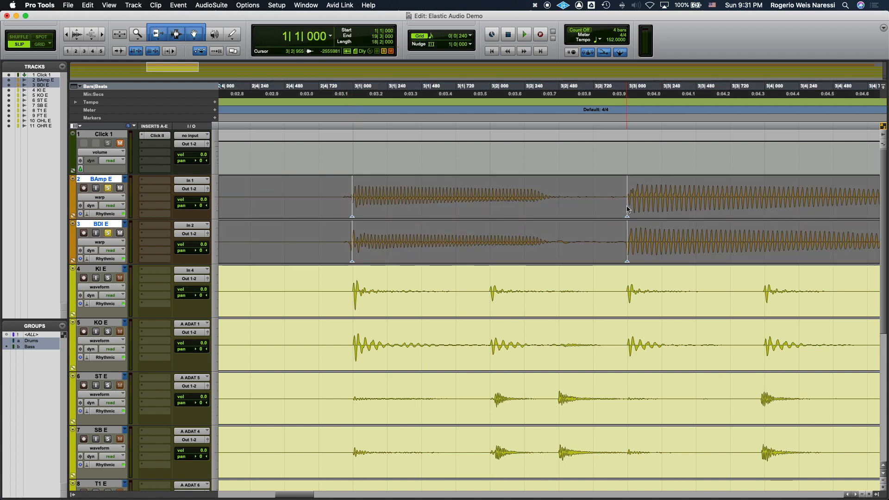
Step: Switch to Grid mode and warp the bass notes at bar 3 beat 1 and bar 4 beat 1 onto the grid
{"action": "key", "text": "F4"}
{"action": "left_click", "coordinate": [524, 211]}
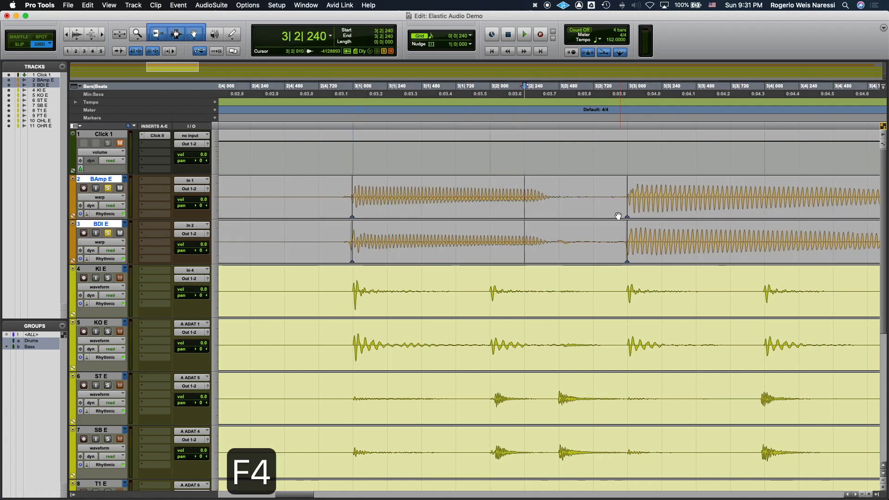
{"action": "left_click_drag", "start_coordinate": [352, 211], "coordinate": [350, 210]}
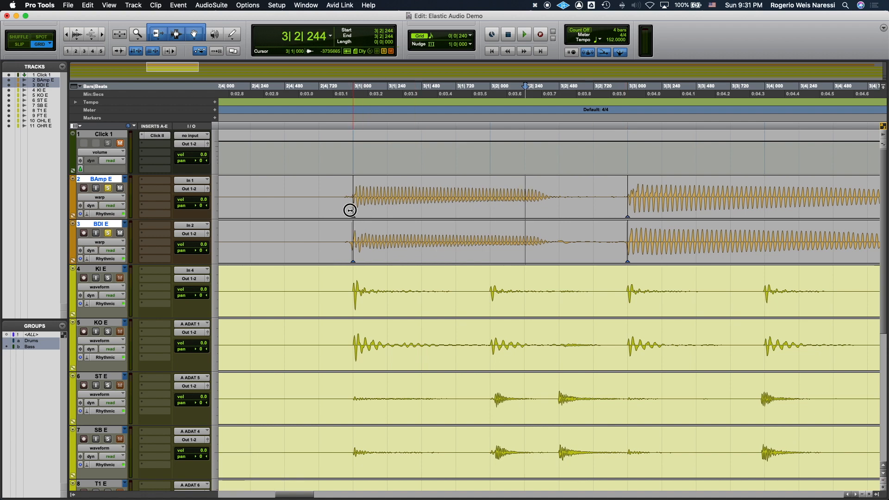
{"action": "scroll", "coordinate": [467, 210], "scroll_direction": "right", "scroll_amount": 7}
{"action": "left_click_drag", "start_coordinate": [588, 217], "coordinate": [590, 217]}
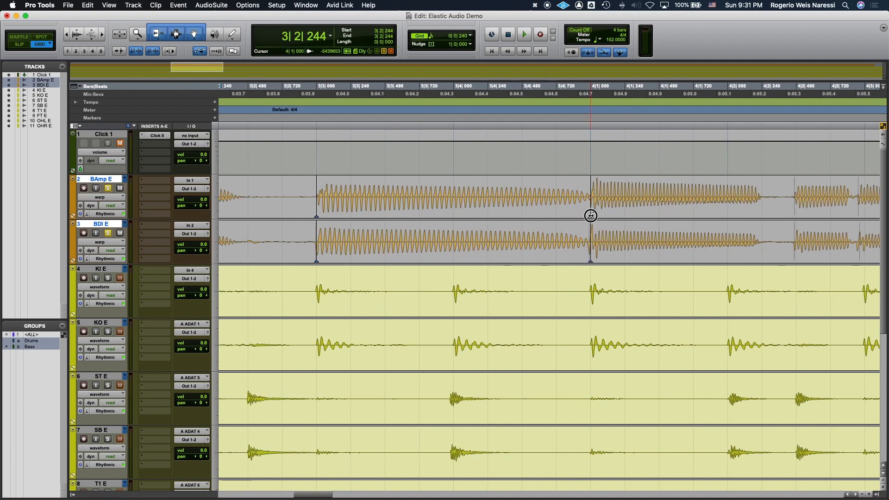
Step: Warp the remaining bass notes of bar 4 onto 4|2|480, 4|3|000, 4|3|480, 4|4|000 and 4|4|480
{"action": "scroll", "coordinate": [590, 216], "scroll_direction": "right", "scroll_amount": 5}
{"action": "left_click", "coordinate": [549, 209]}
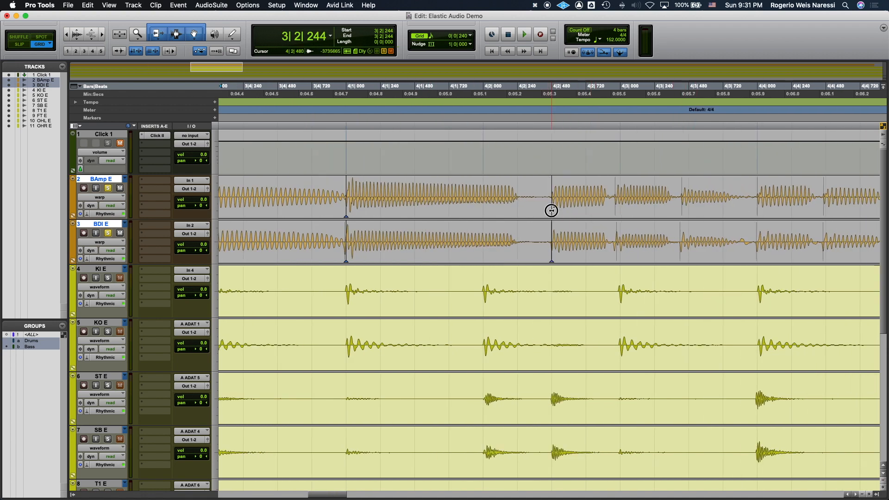
{"action": "left_click", "coordinate": [619, 209]}
{"action": "left_click", "coordinate": [688, 208]}
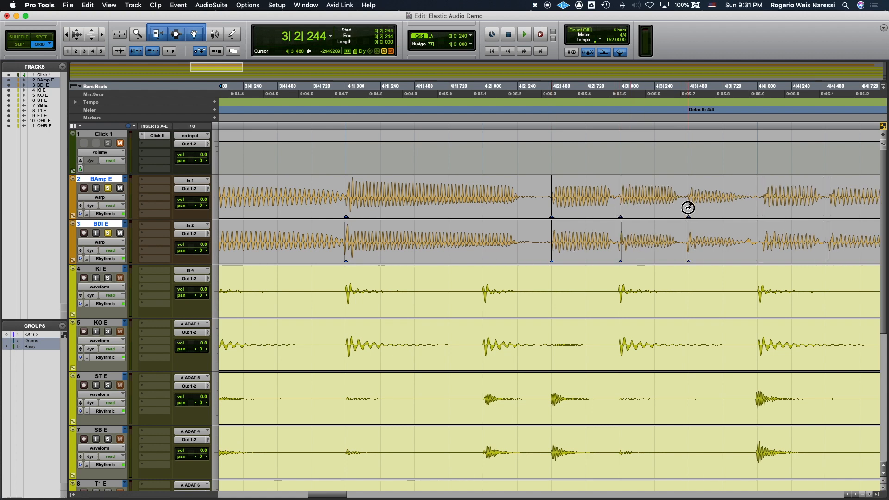
{"action": "left_click", "coordinate": [757, 207]}
{"action": "left_click", "coordinate": [824, 209]}
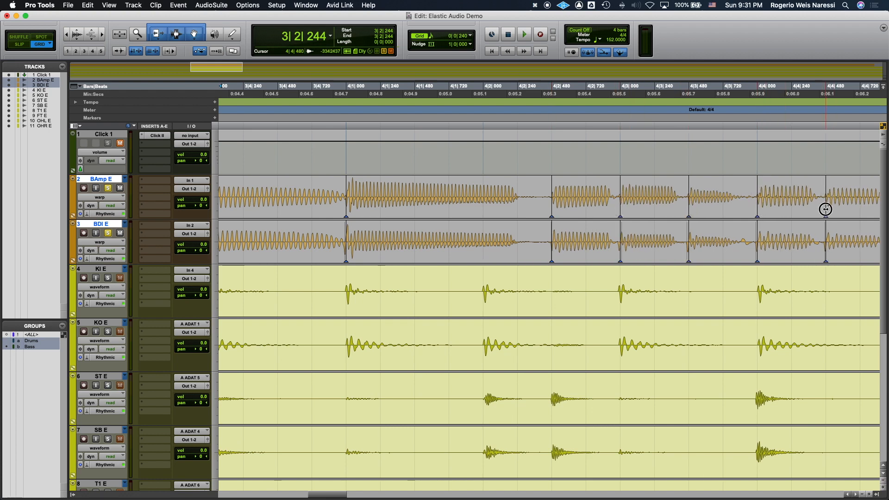
Step: Warp the bass notes of bar 5 onto 5|1|000, 5|2|480, 5|3|000 and 5|4|000
{"action": "scroll", "coordinate": [823, 210], "scroll_direction": "right", "scroll_amount": 7}
{"action": "left_click", "coordinate": [569, 210]}
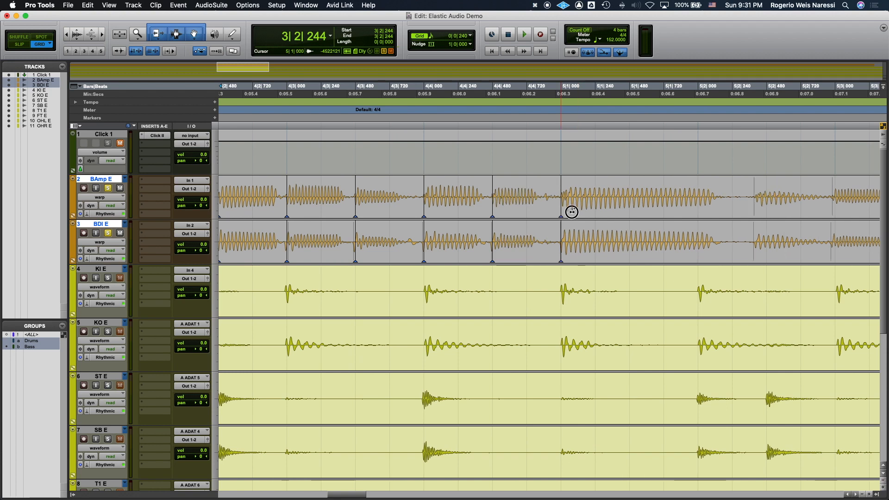
{"action": "scroll", "coordinate": [591, 209], "scroll_direction": "right", "scroll_amount": 6}
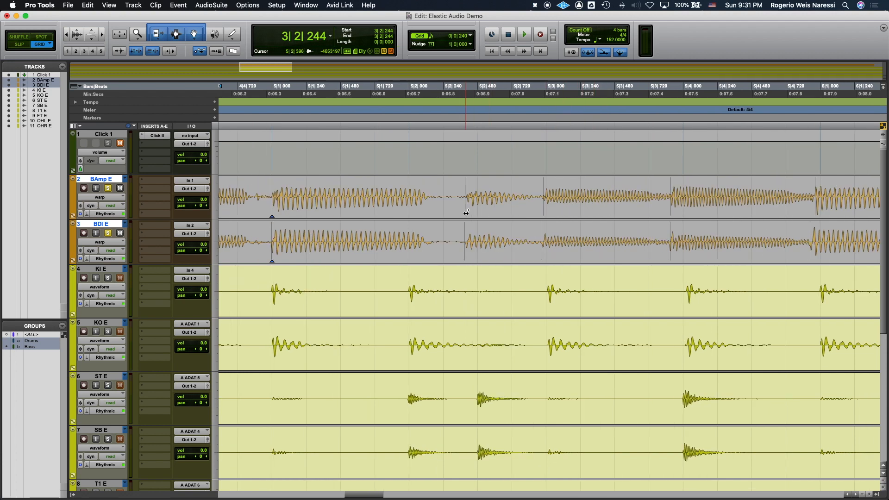
{"action": "left_click", "coordinate": [466, 212]}
{"action": "left_click", "coordinate": [546, 208]}
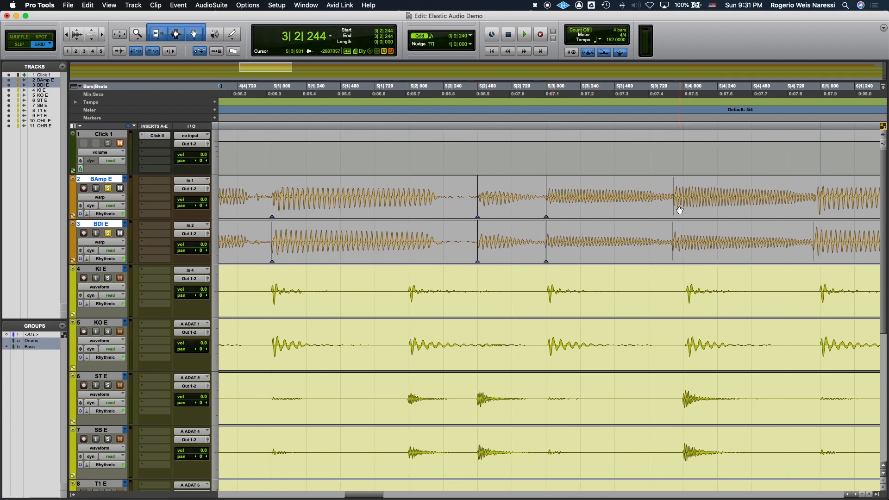
{"action": "left_click", "coordinate": [674, 210]}
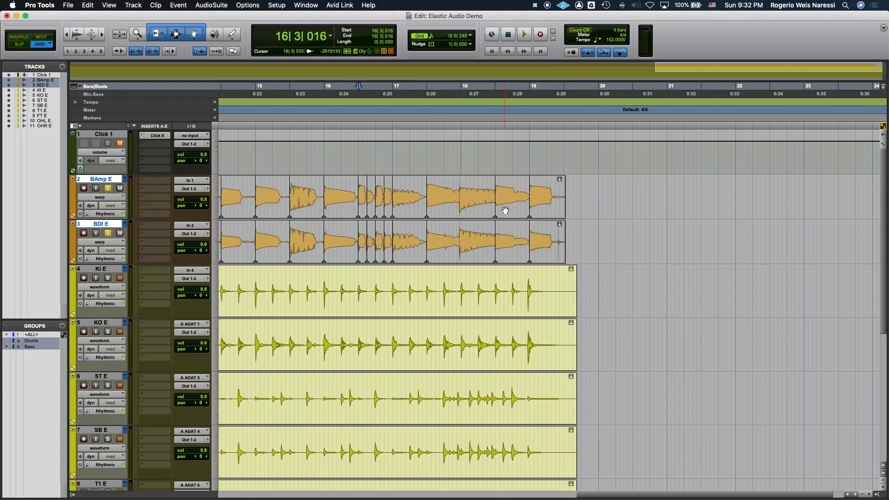
Step: Unsolo the bass tracks, unmute the click, and play back the warped bass with the drums from 2|3|720
{"action": "scroll", "coordinate": [505, 210], "scroll_direction": "left", "scroll_amount": 15}
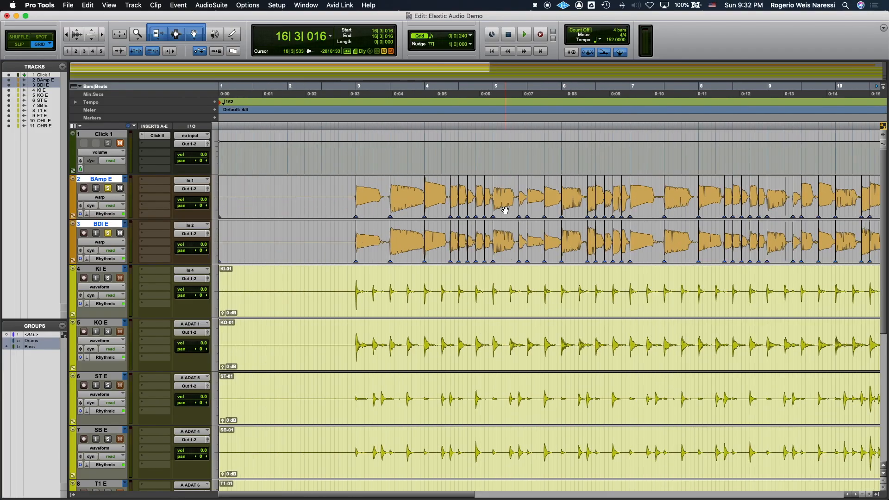
{"action": "key", "text": "Return"}
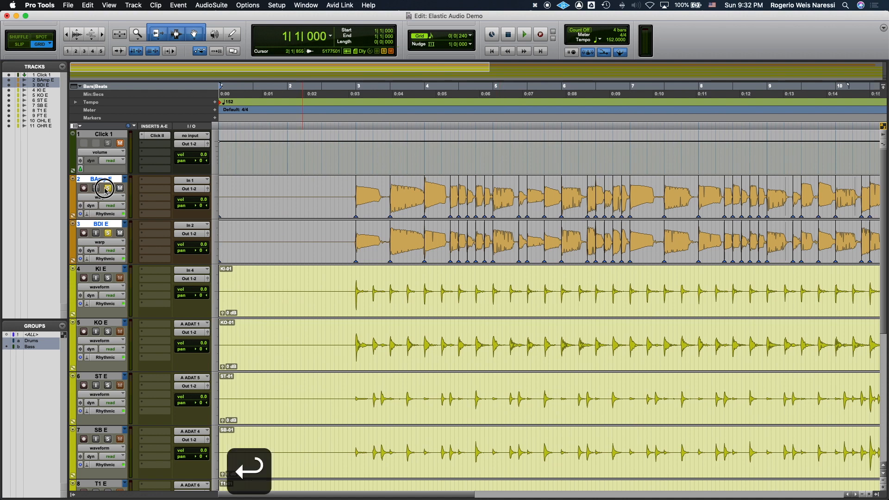
{"action": "left_click", "coordinate": [118, 143]}
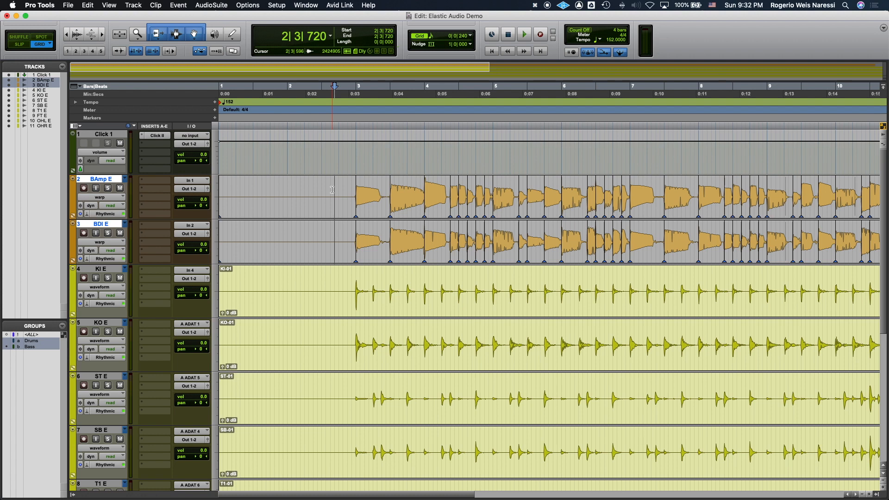
{"action": "key", "text": "space"}
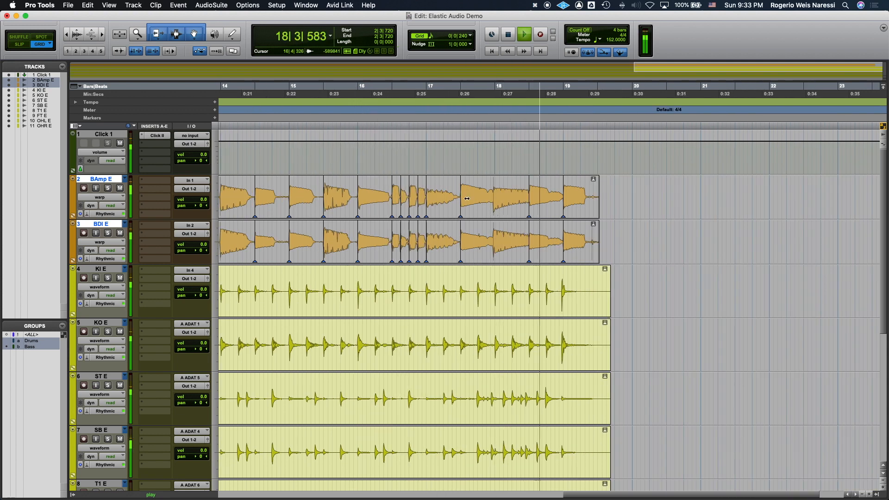
{"action": "left_click", "coordinate": [510, 188]}
{"action": "key", "text": "space"}
Step: Warp the early bass note near the end of the song onto bar 18 beat 1
{"action": "scroll", "coordinate": [509, 188], "scroll_direction": "up", "scroll_amount": 2}
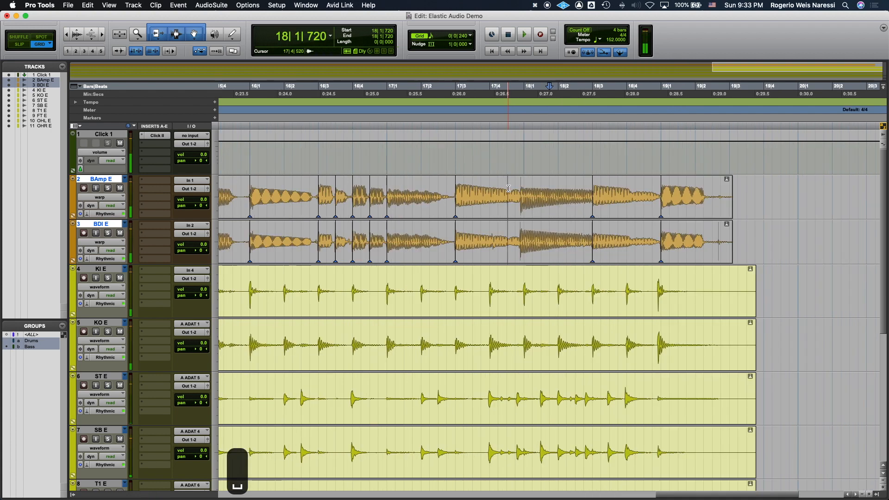
{"action": "scroll", "coordinate": [508, 188], "scroll_direction": "up", "scroll_amount": 1}
{"action": "left_click_drag", "start_coordinate": [432, 217], "coordinate": [437, 213]}
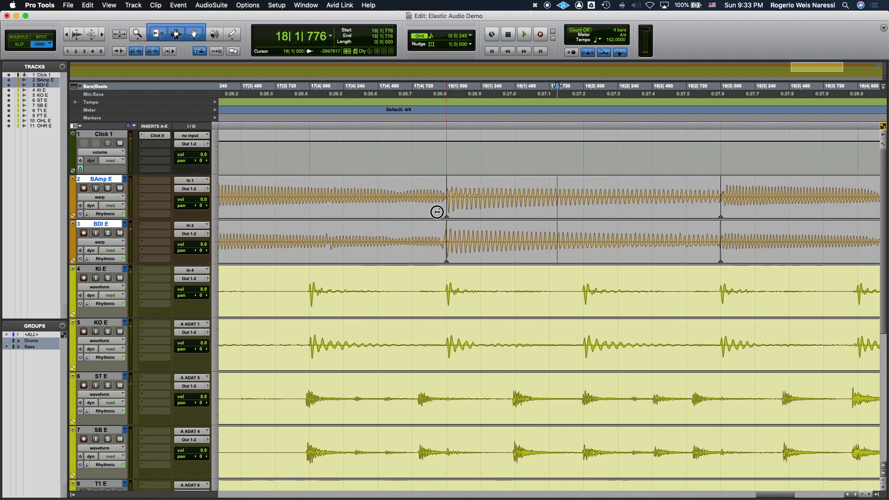
Step: Play back the warped bass with the drums and click from 5|1|720
{"action": "scroll", "coordinate": [438, 215], "scroll_direction": "down", "scroll_amount": 1}
{"action": "scroll", "coordinate": [437, 215], "scroll_direction": "down", "scroll_amount": 3}
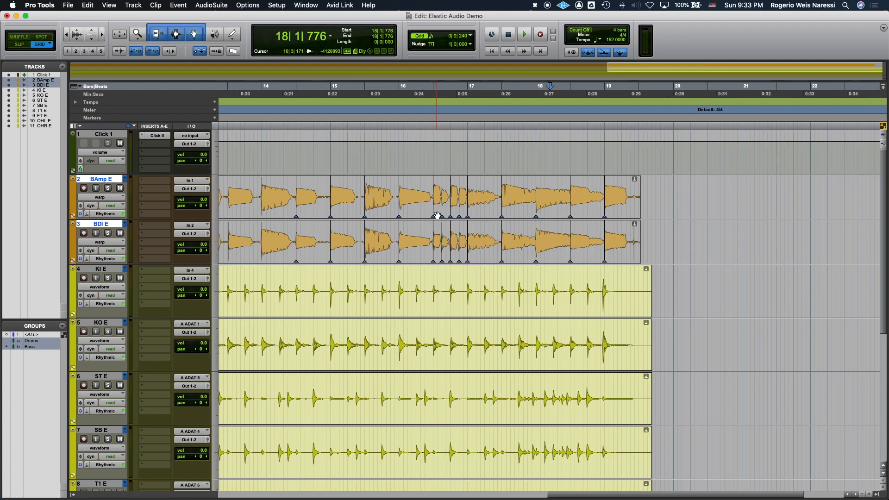
{"action": "left_click", "coordinate": [325, 102]}
{"action": "key", "text": "space"}
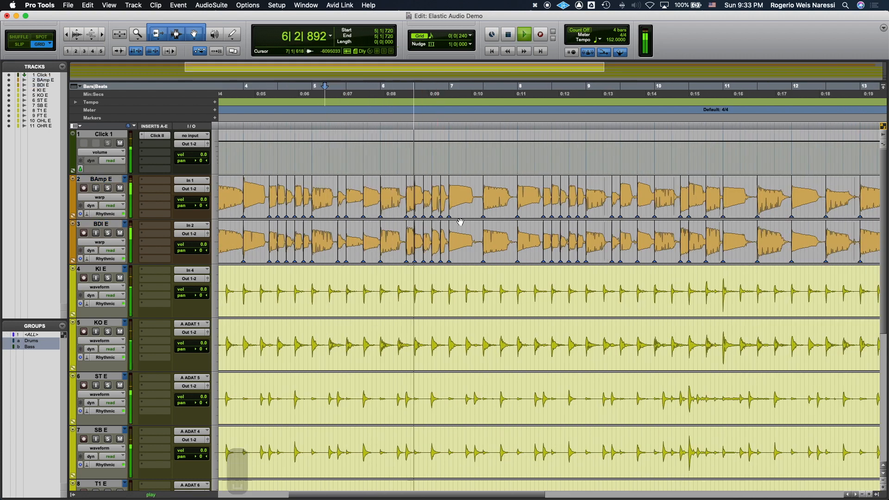
{"action": "key", "text": "space"}
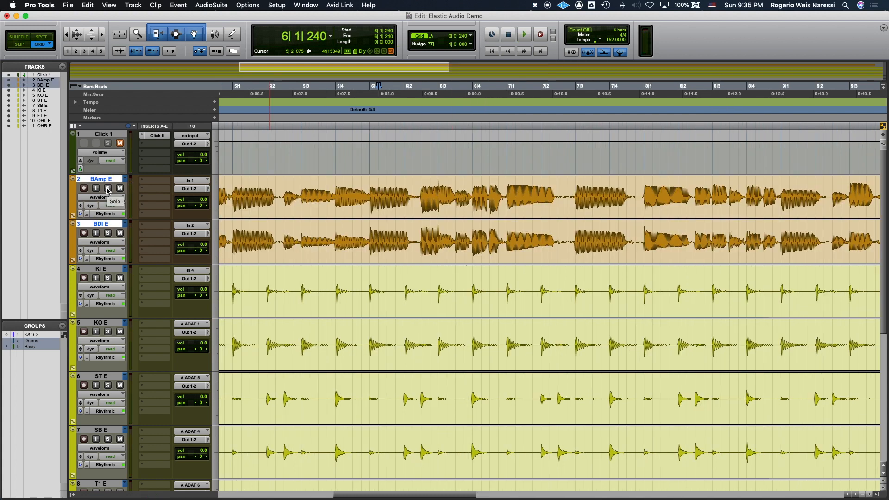
Step: Audition bar 6 of the soloed bass on the BAmp E playlist and on the original BAmp playlist, leaving the original active
{"action": "key", "text": "space"}
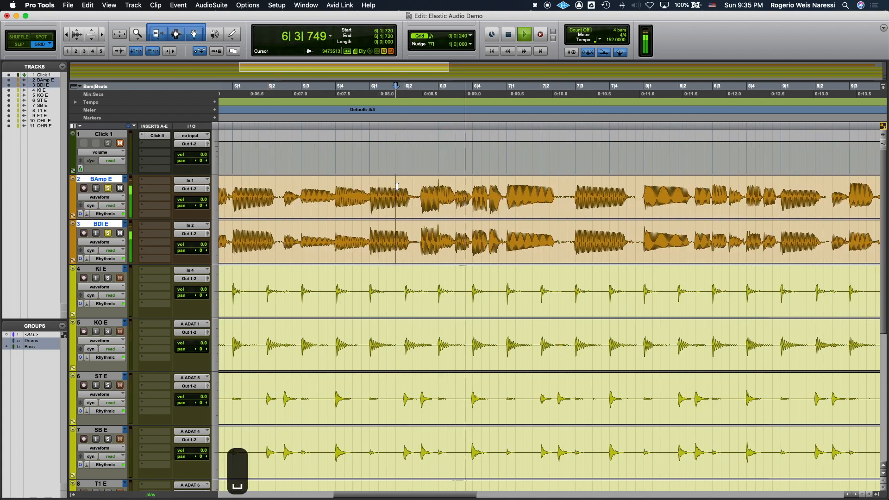
{"action": "key", "text": "space"}
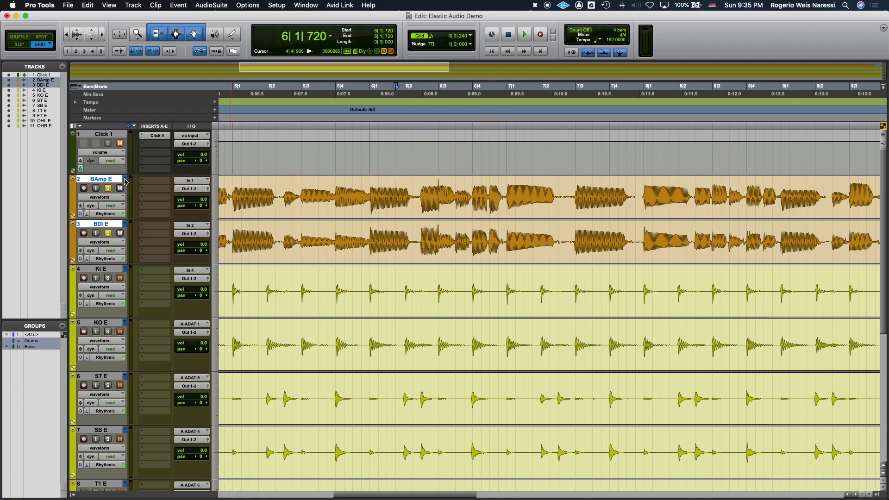
{"action": "left_click", "coordinate": [124, 179]}
{"action": "left_click", "coordinate": [132, 175]}
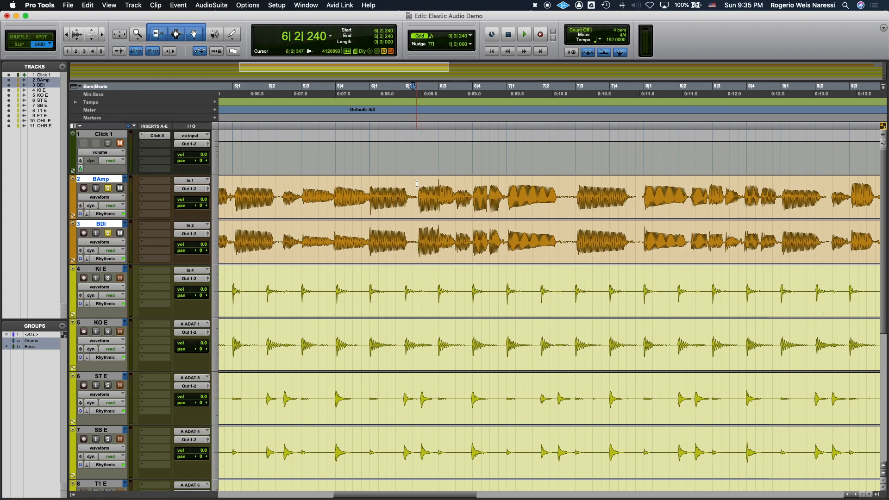
{"action": "key", "text": "space"}
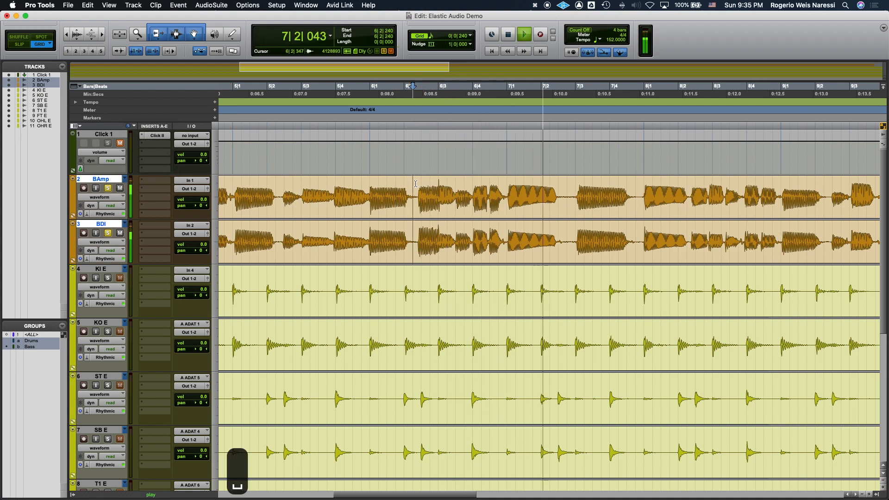
{"action": "key", "text": "space"}
Step: Copy the bass from about 6|2|282 to the end of bar 6 and paste it in place on the BAmp E (5) playlist
{"action": "left_click_drag", "start_coordinate": [416, 190], "coordinate": [505, 198]}
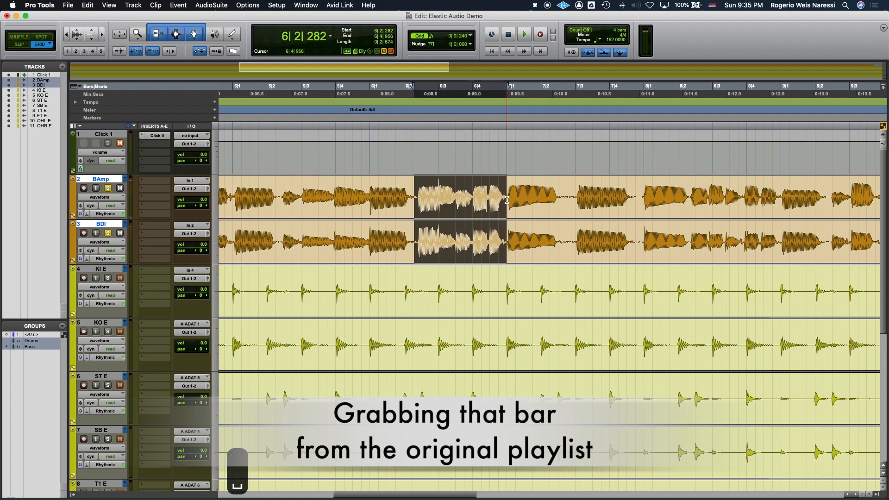
{"action": "key", "text": "super+c"}
{"action": "left_click", "coordinate": [125, 180]}
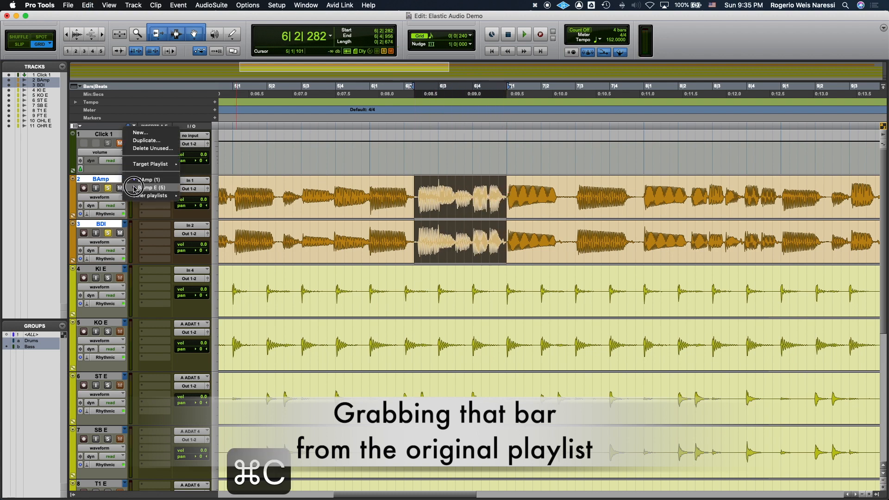
{"action": "left_click", "coordinate": [134, 188]}
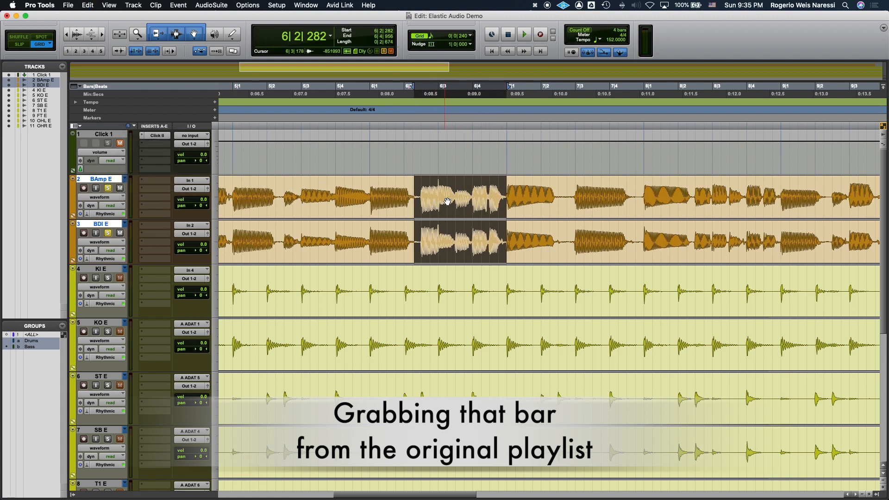
{"action": "key", "text": "super+v"}
Step: Crossfade both edges of the pasted bass section, just before bar 7 and between notes after bar 6 beat 2
{"action": "key", "text": "super+bracketright"}
{"action": "key", "text": "super+bracketright"}
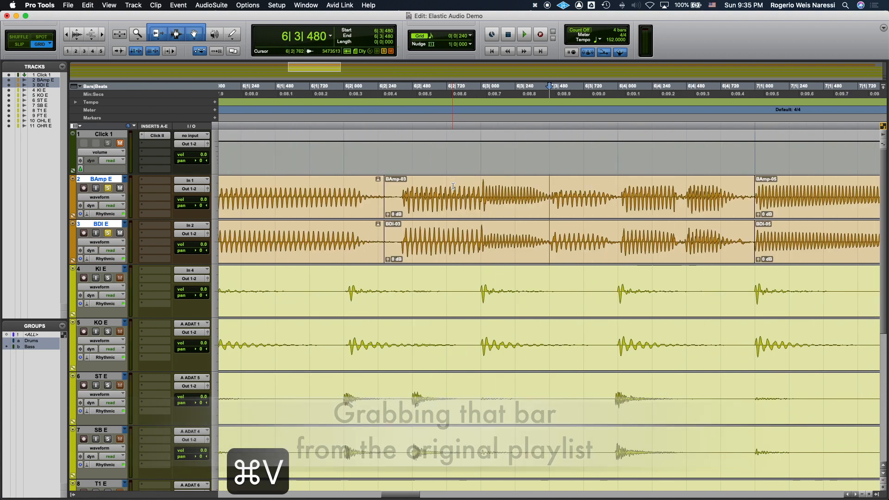
{"action": "scroll", "coordinate": [477, 195], "scroll_direction": "right", "scroll_amount": 3}
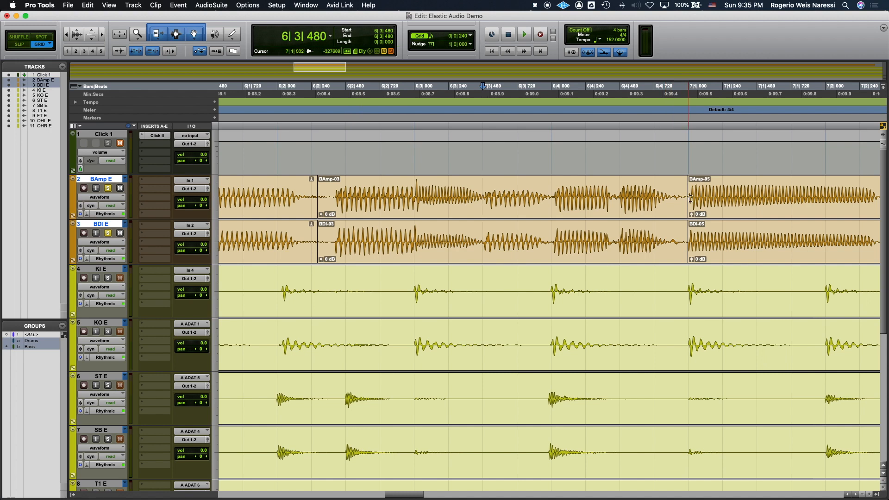
{"action": "left_click_drag", "start_coordinate": [690, 199], "coordinate": [683, 214]}
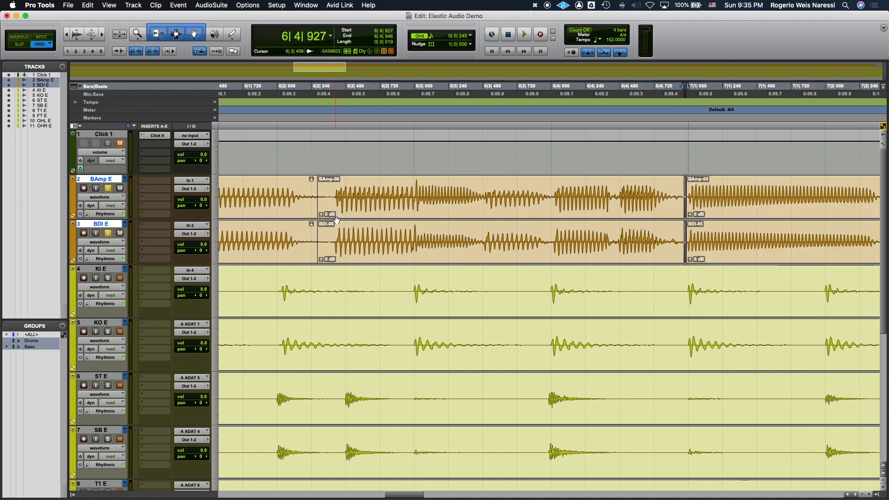
{"action": "left_click_drag", "start_coordinate": [318, 214], "coordinate": [322, 211]}
Step: Reduce the displayed waveform height, and play back the unsoloed bass with the drums from 2|4|480 to the end
{"action": "key", "text": "r"}
{"action": "key", "text": "r"}
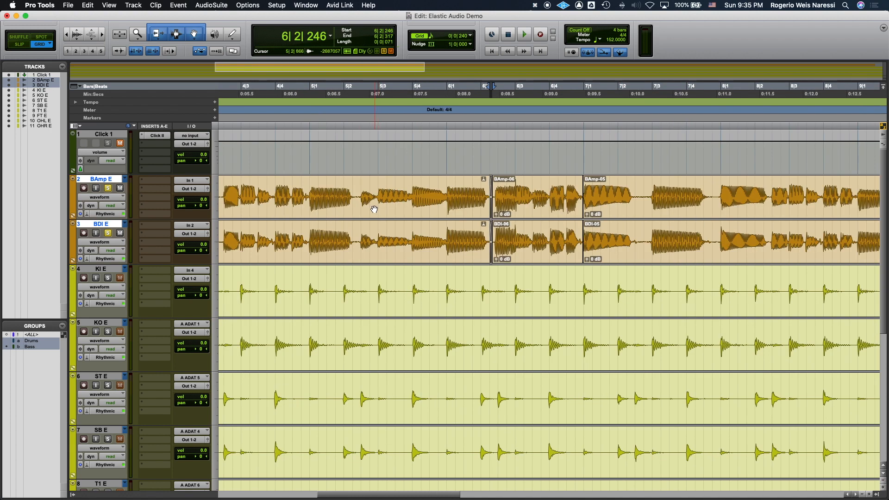
{"action": "key", "text": "r"}
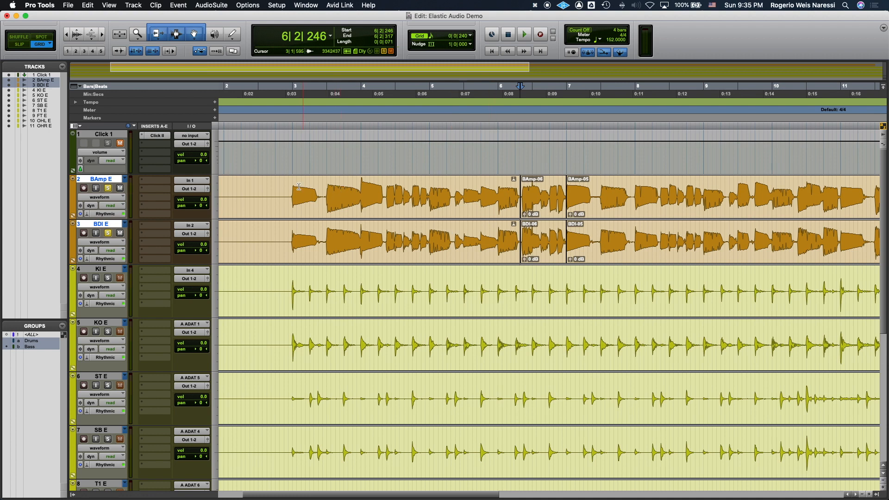
{"action": "key", "text": "super+alt+bracketleft"}
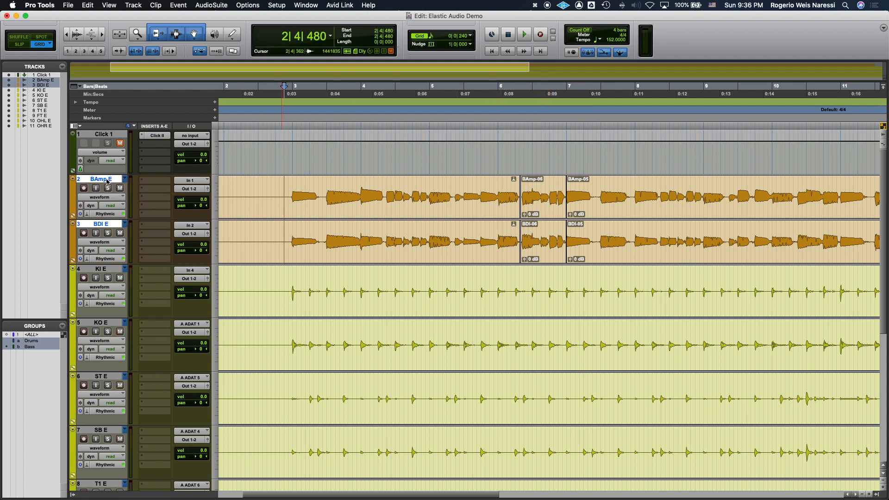
{"action": "key", "text": "space"}
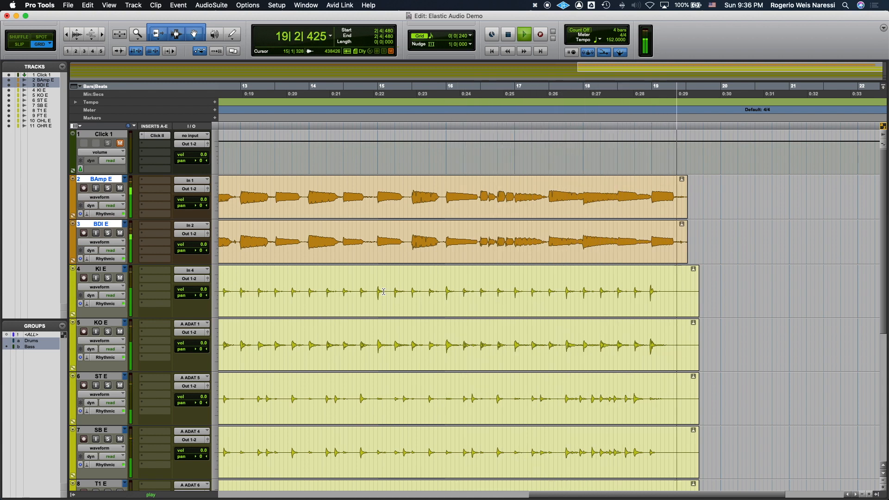
{"action": "key", "text": "space"}
Step: Compare the bass waveforms on the original BAmp playlist with the edited BAmp E playlist, and return to the edited one
{"action": "scroll", "coordinate": [383, 292], "scroll_direction": "down", "scroll_amount": 1}
{"action": "scroll", "coordinate": [383, 291], "scroll_direction": "left", "scroll_amount": 5}
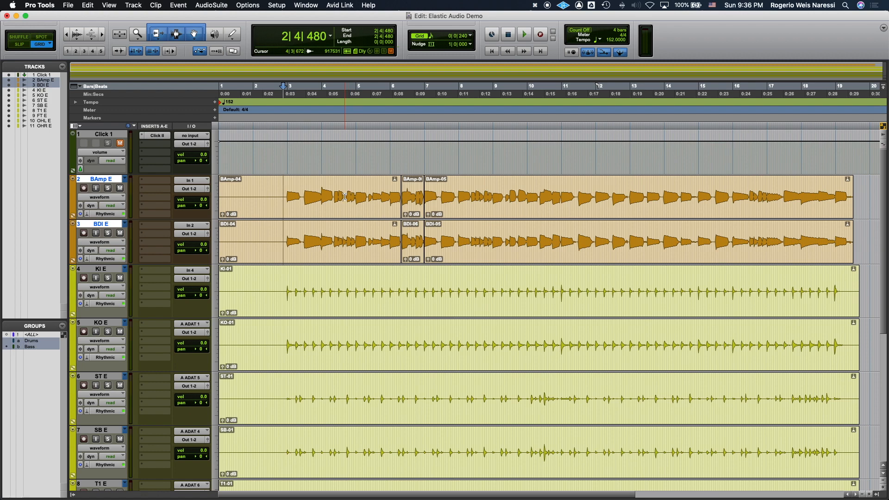
{"action": "left_click", "coordinate": [302, 197]}
{"action": "key", "text": "t"}
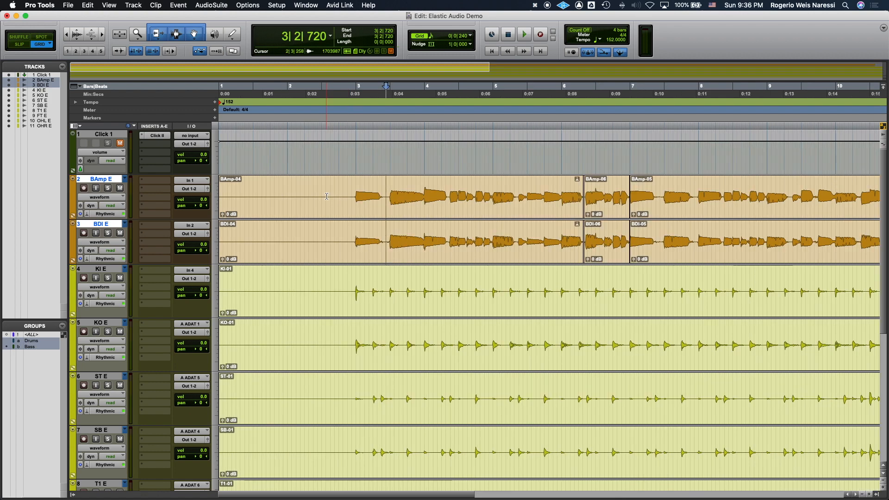
{"action": "left_click", "coordinate": [125, 180]}
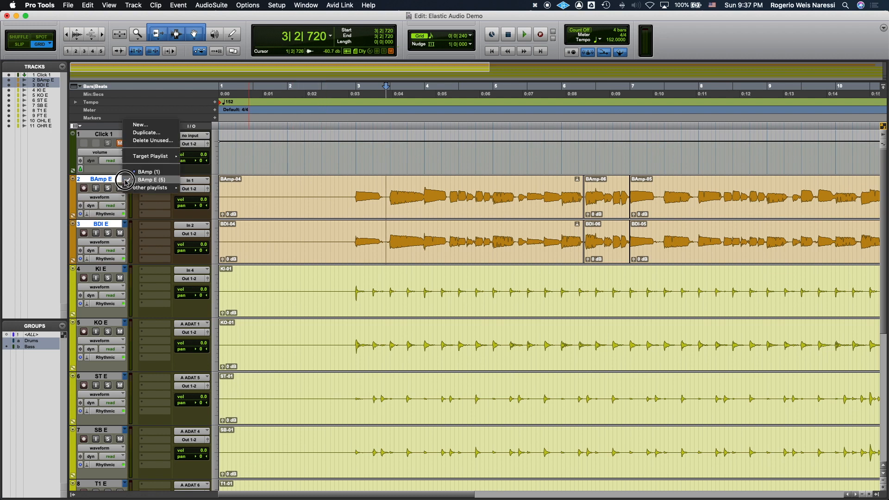
{"action": "left_click", "coordinate": [139, 172]}
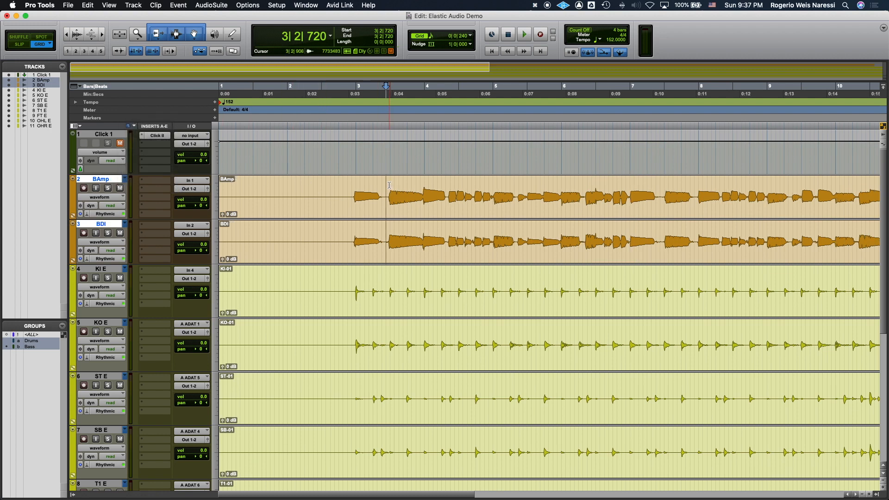
{"action": "left_click", "coordinate": [125, 180]}
{"action": "left_click", "coordinate": [139, 172]}
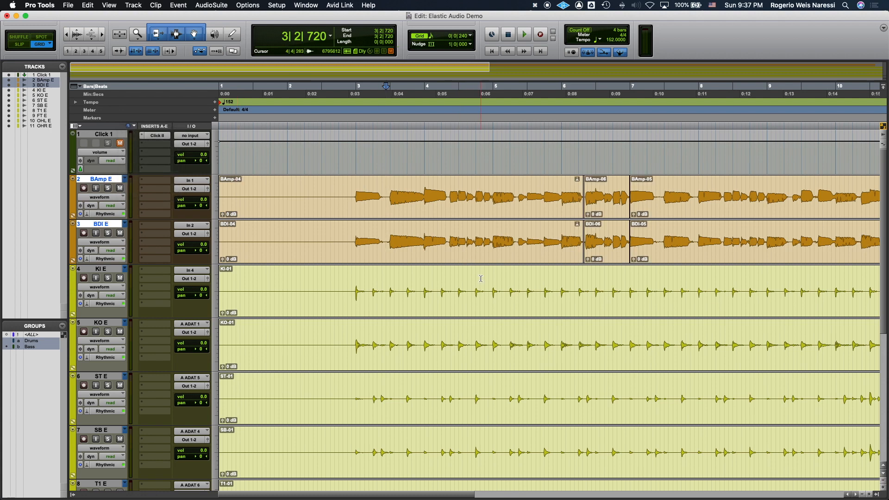
{"action": "key", "text": "super+bracketleft"}
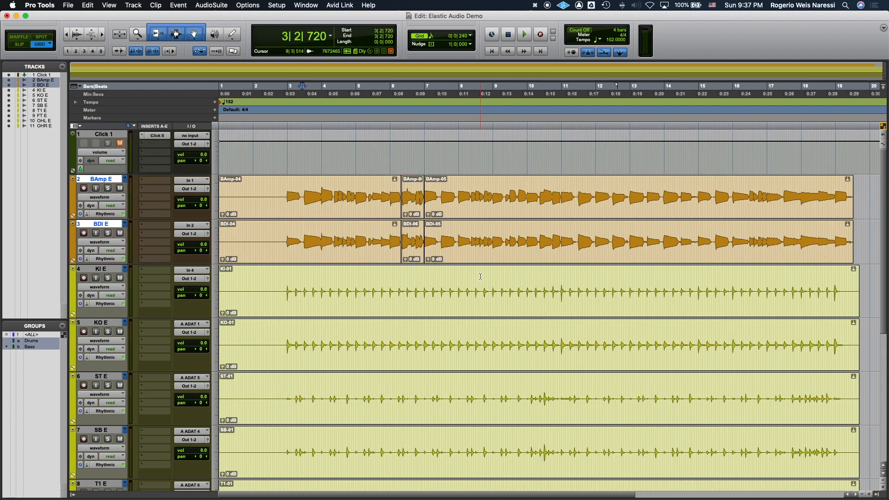